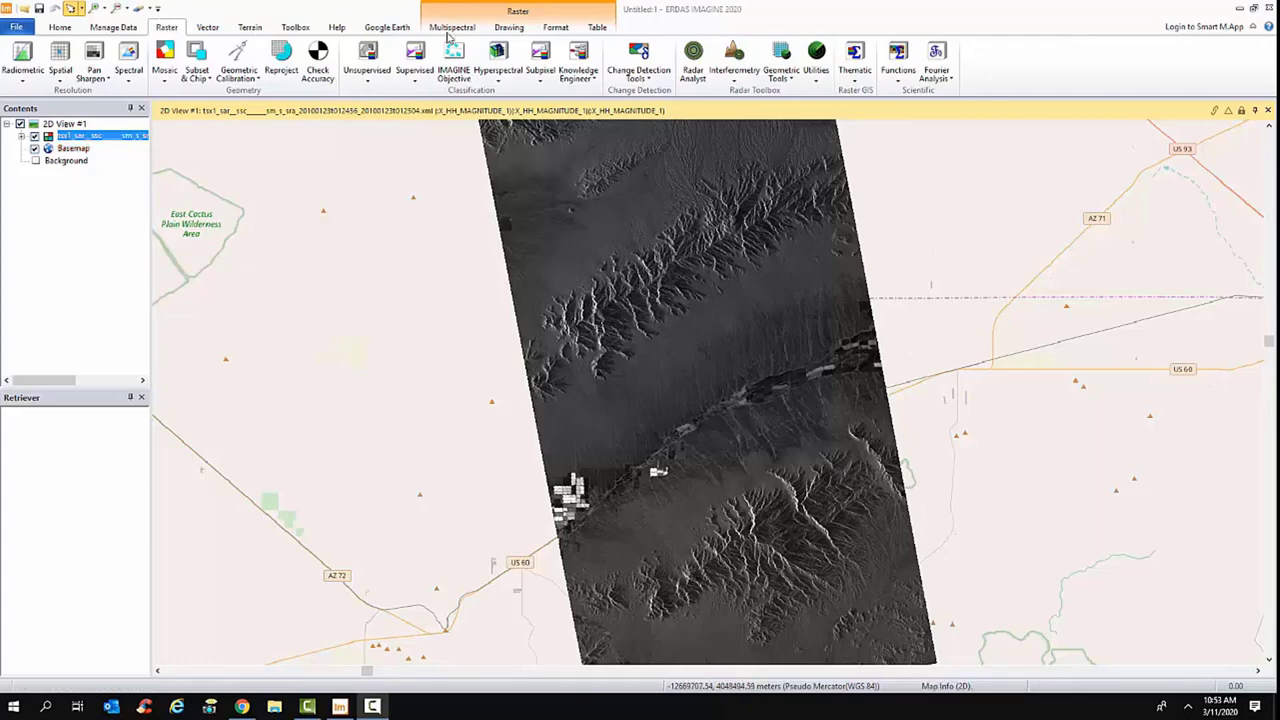
- Draw a rectangular AOI of about 495 km² across the valley in the SAR image, extending its upper edge to cover the farmland
click(512, 29)
click(84, 75)
drag(541, 376, 891, 506)
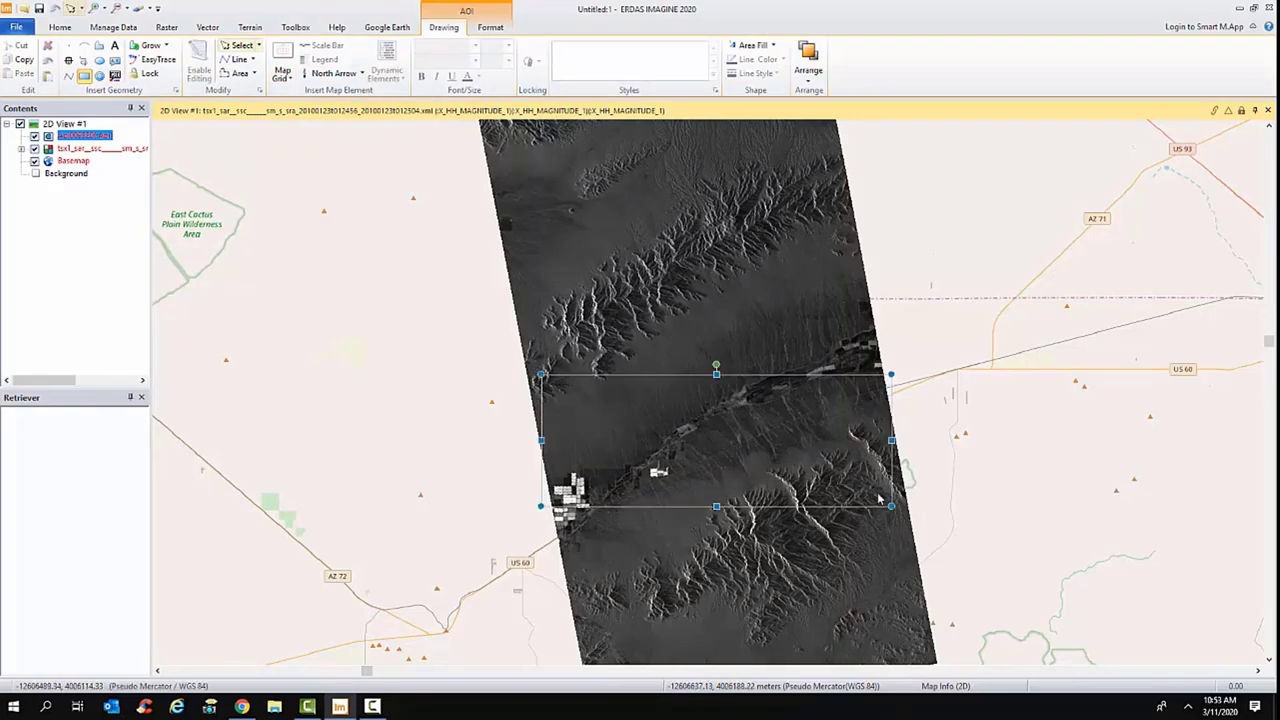
drag(716, 374, 716, 339)
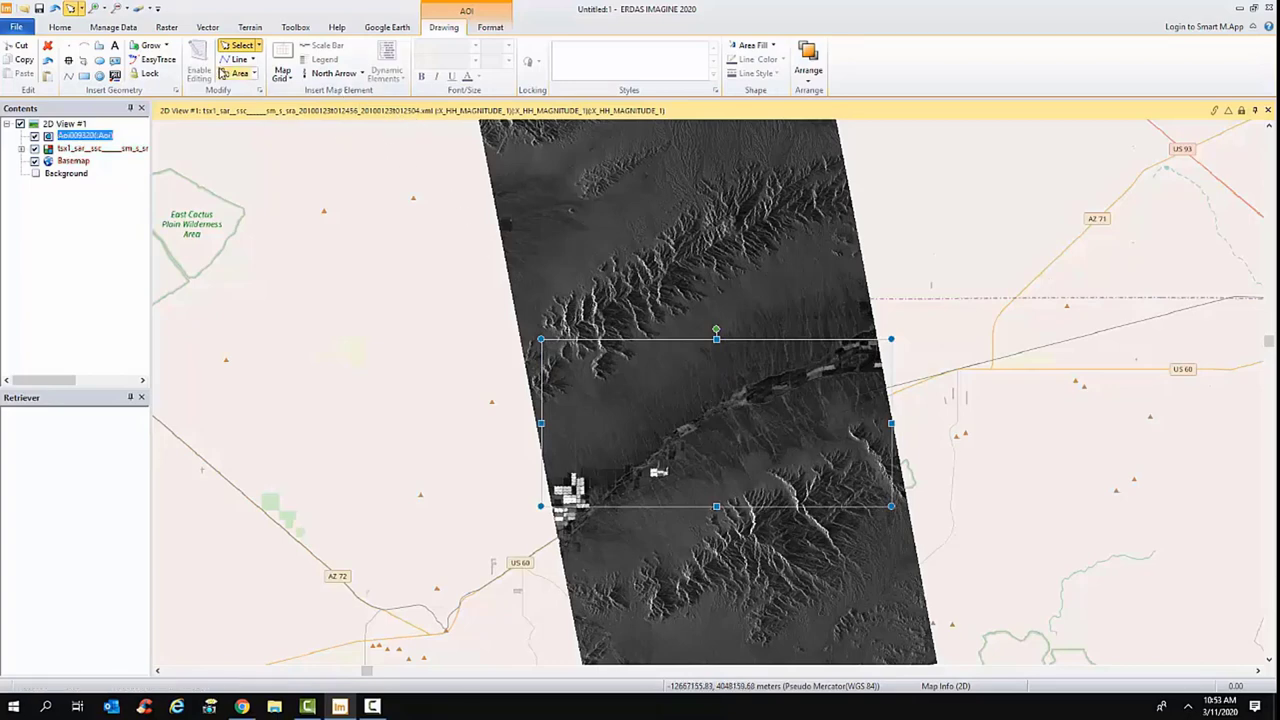
- Start a Time-series DInSAR Displacement Service Request and take its area from the AOI in the viewer
click(167, 28)
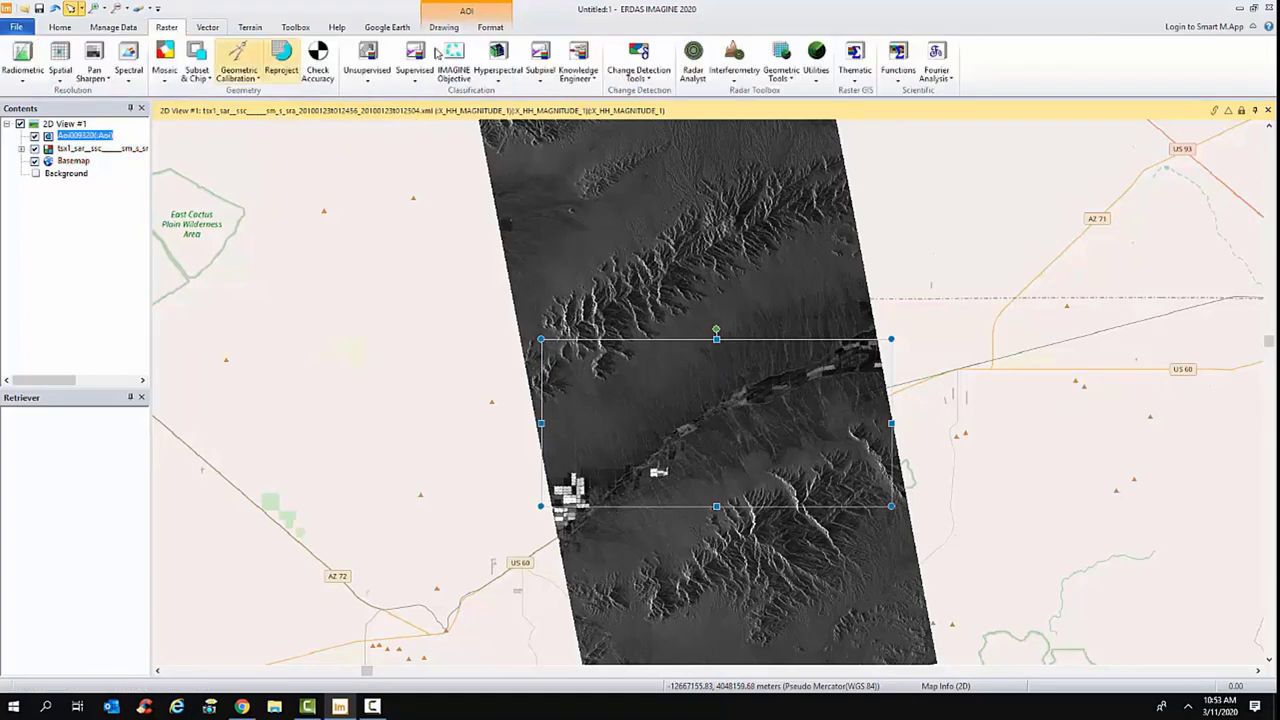
click(816, 60)
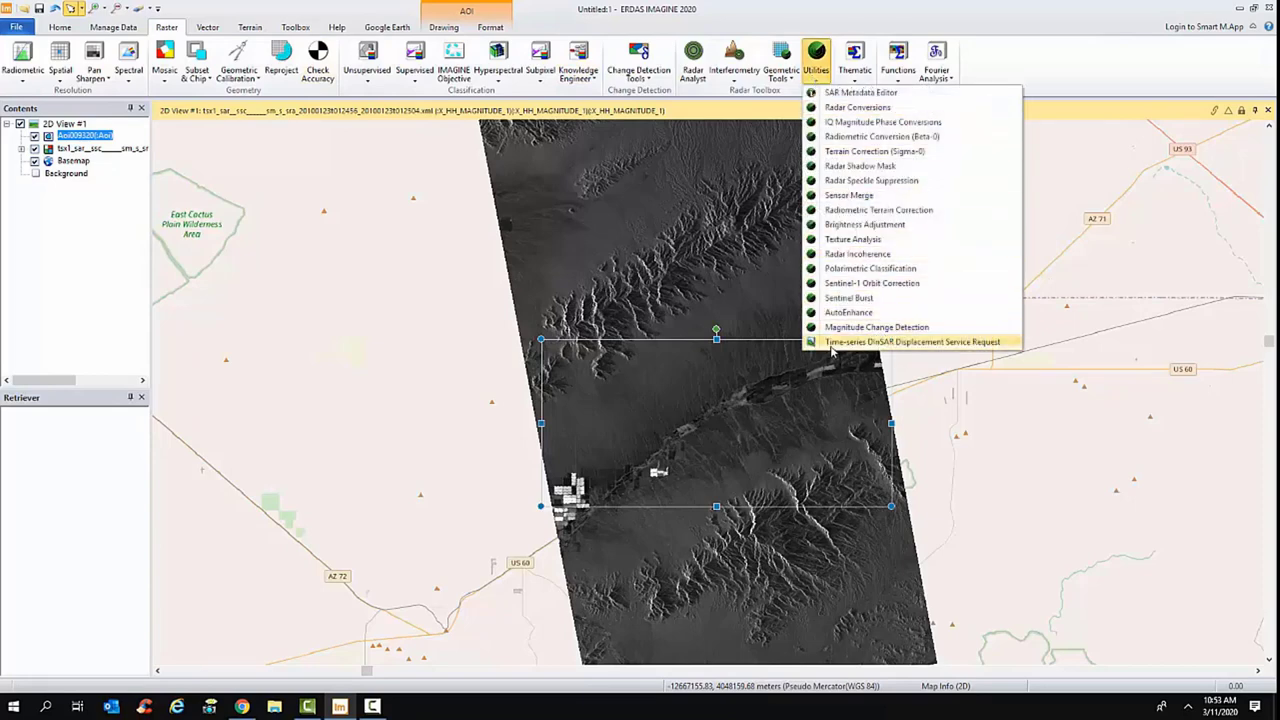
click(935, 343)
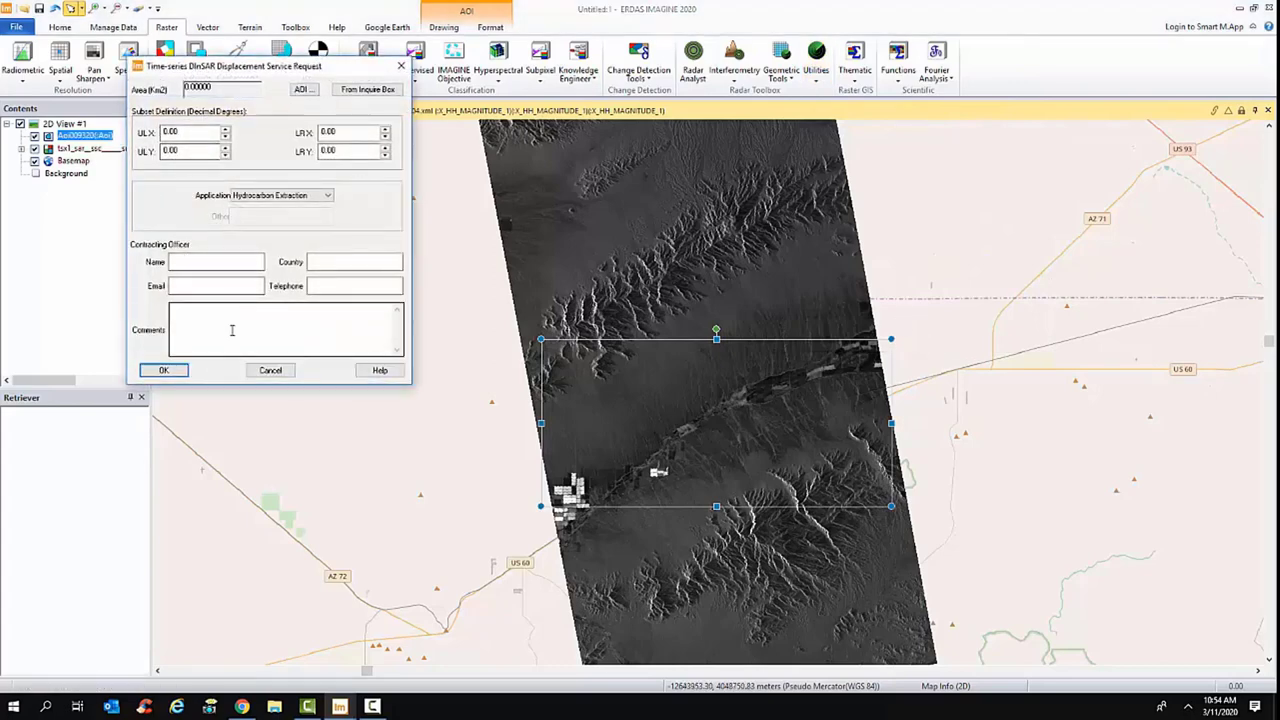
click(303, 90)
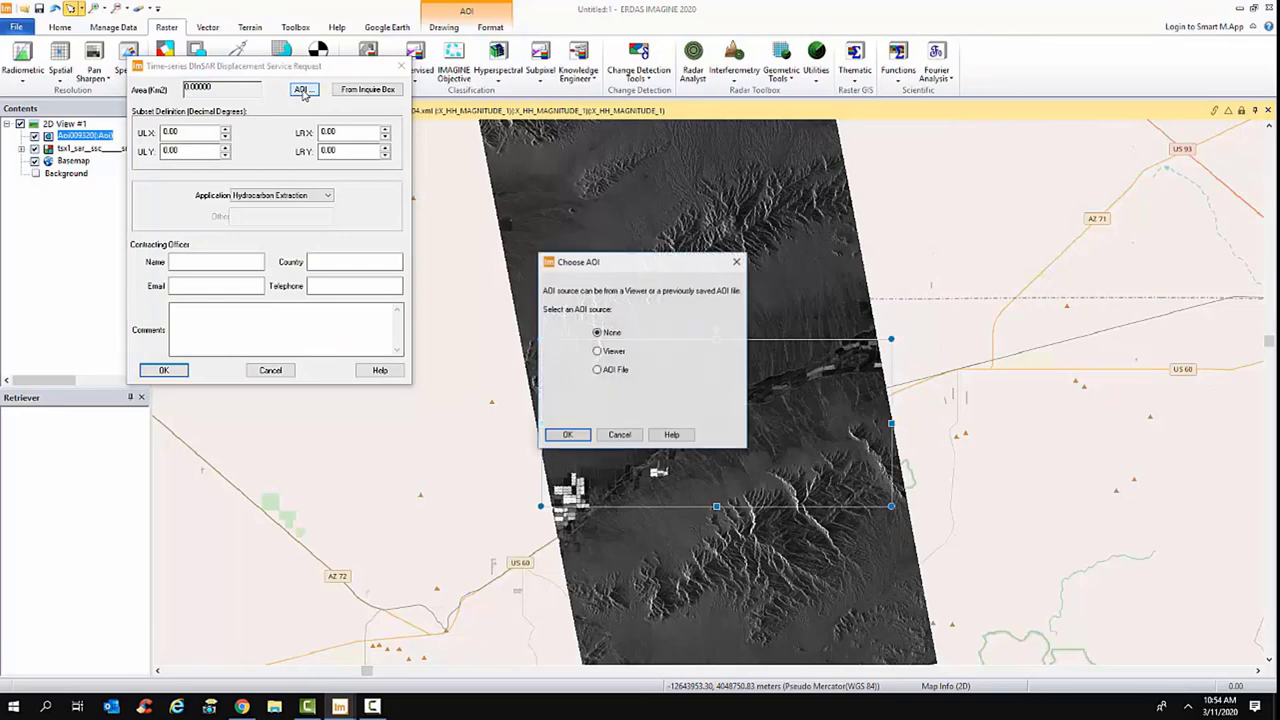
click(598, 352)
click(567, 435)
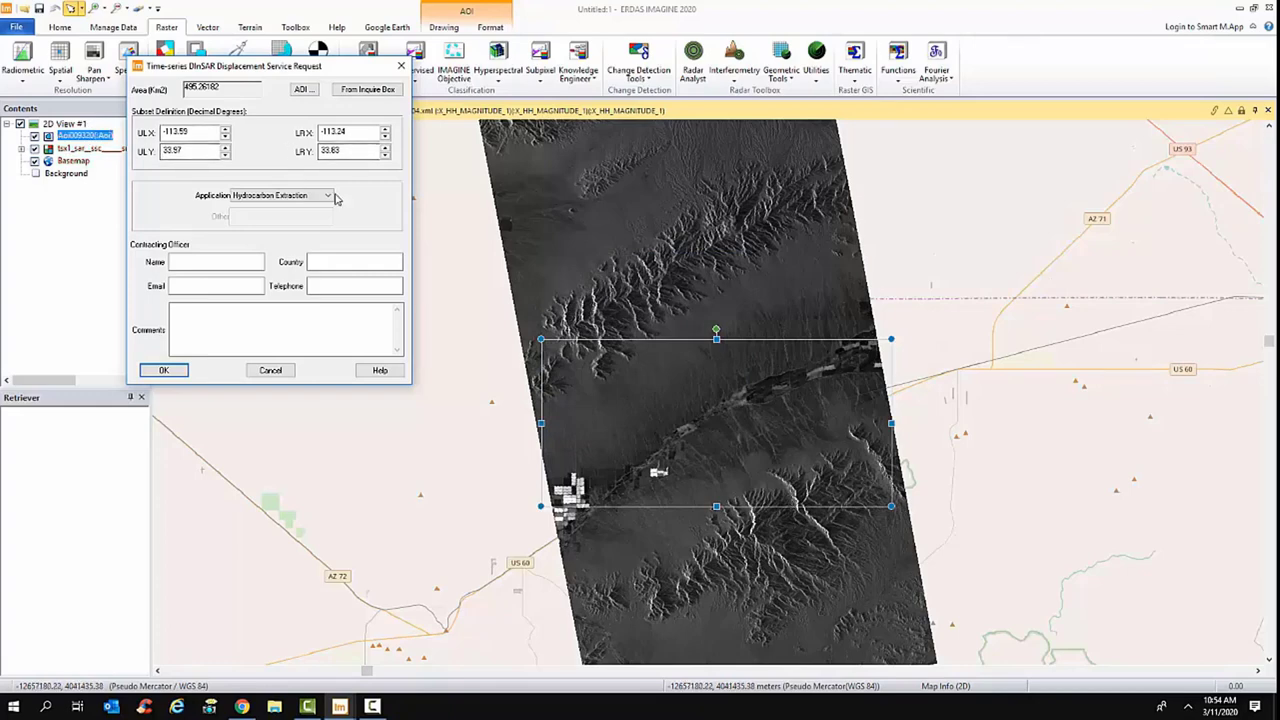
- Set the request's application to Water Aquifer Monitoring and generate the request e-mail
click(325, 197)
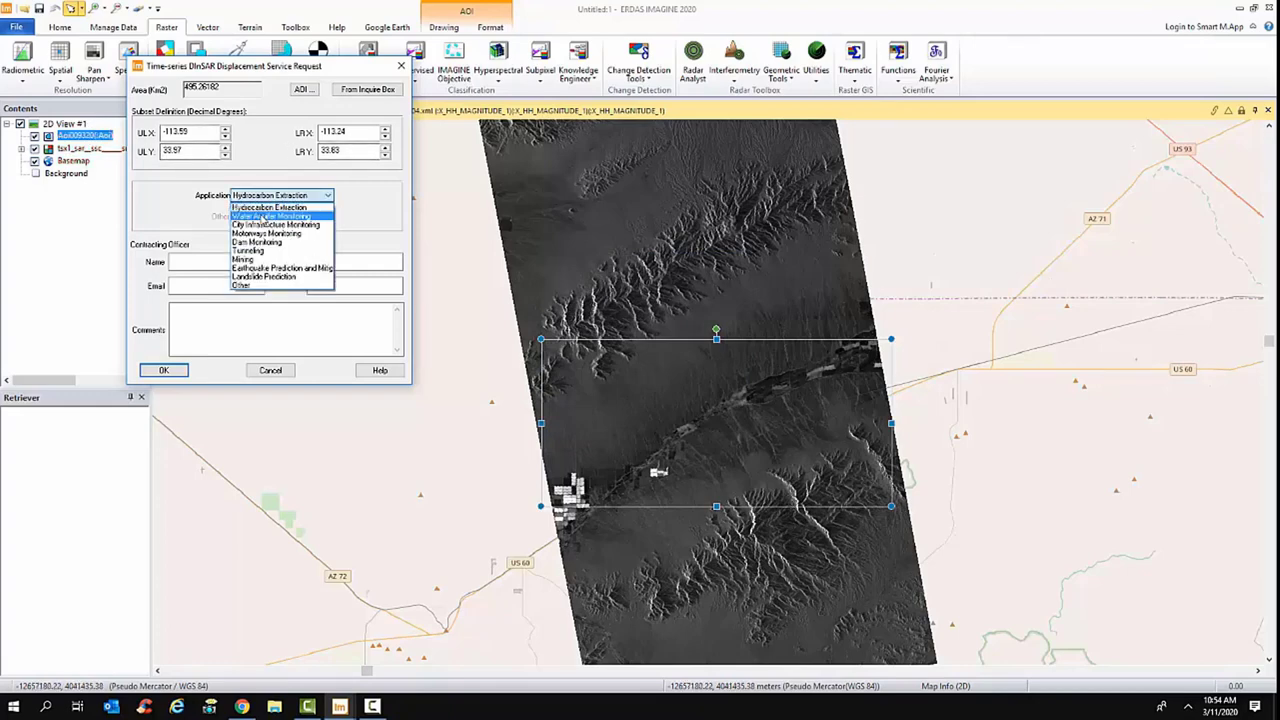
click(263, 217)
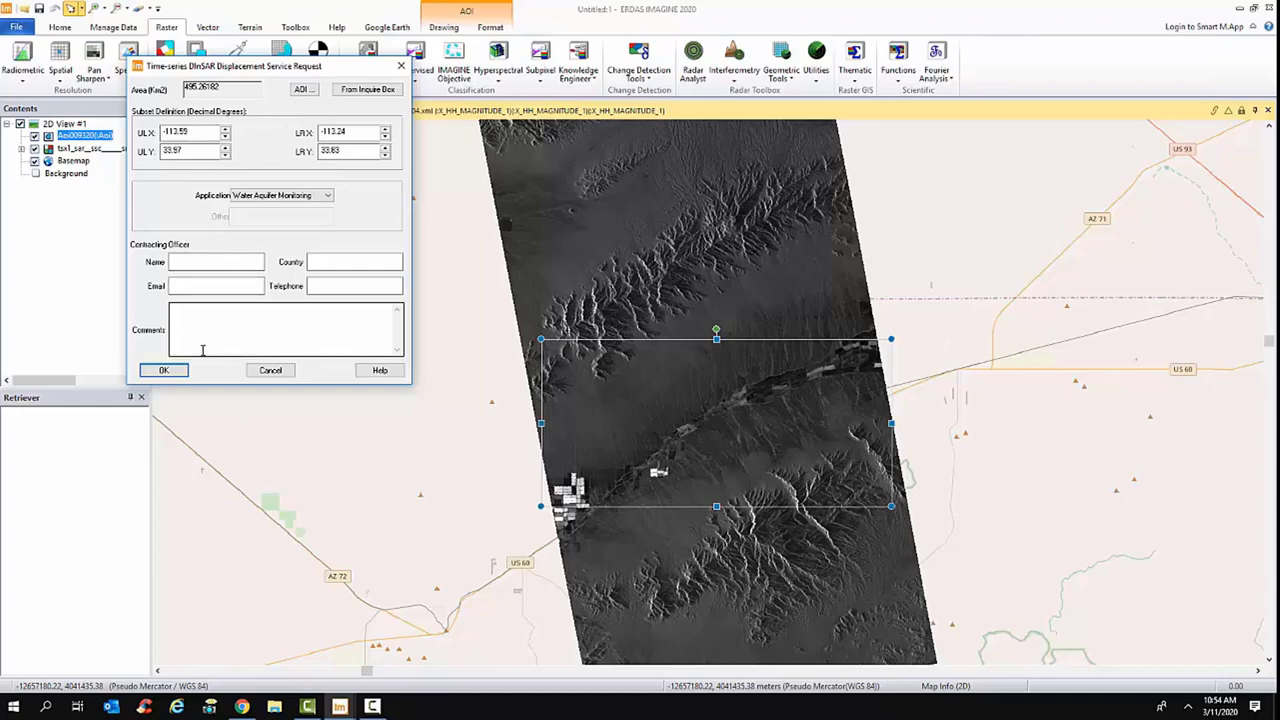
click(164, 371)
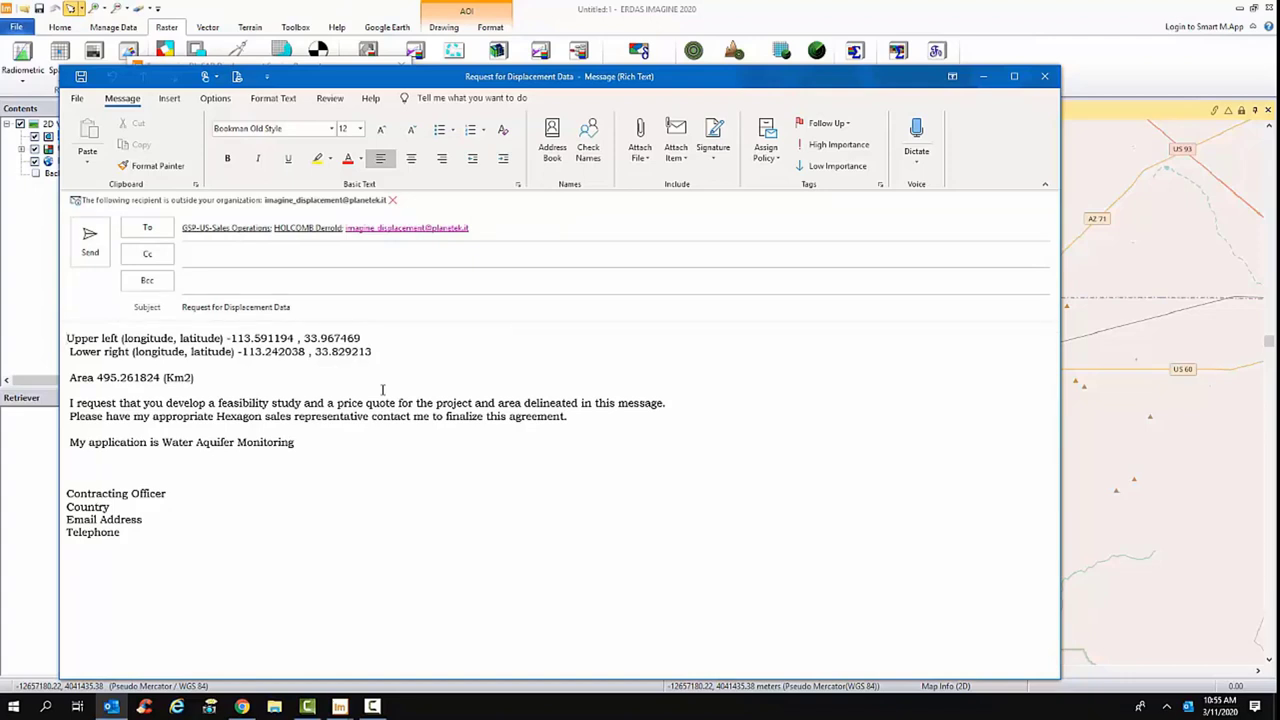
- Close the draft request e-mail without saving it and dismiss the service request dialog
click(1045, 79)
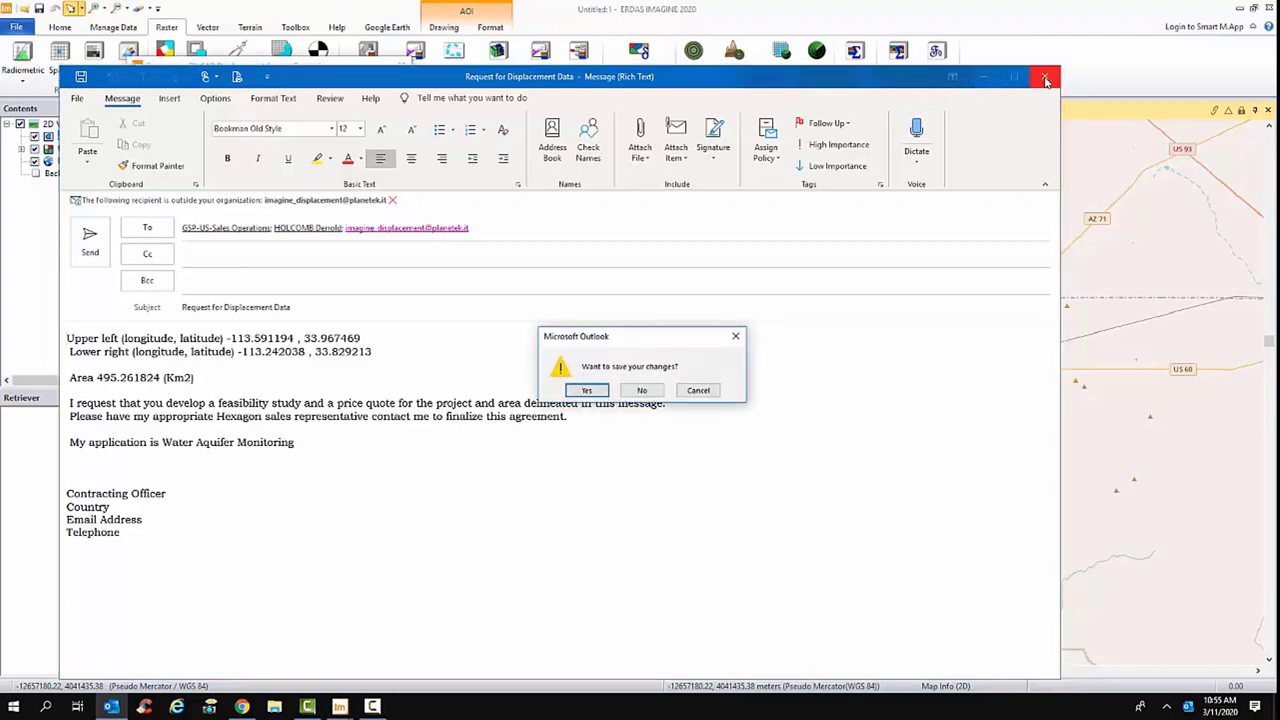
click(652, 392)
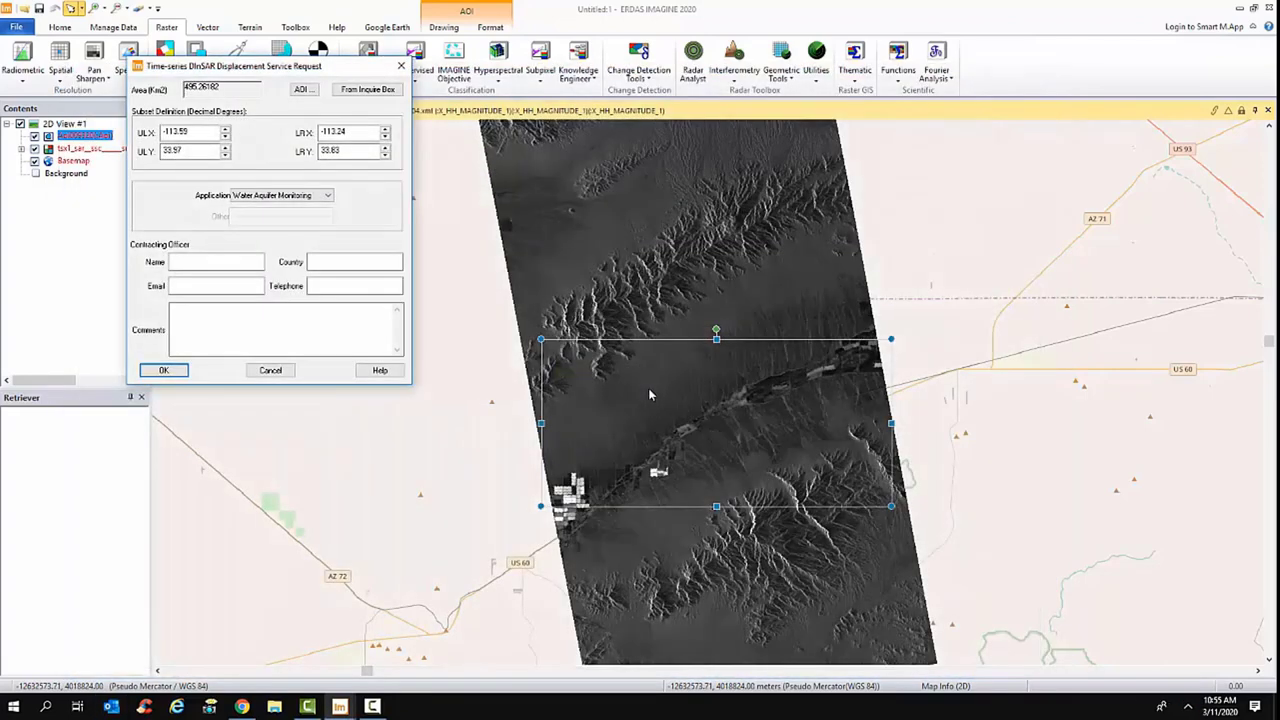
click(166, 372)
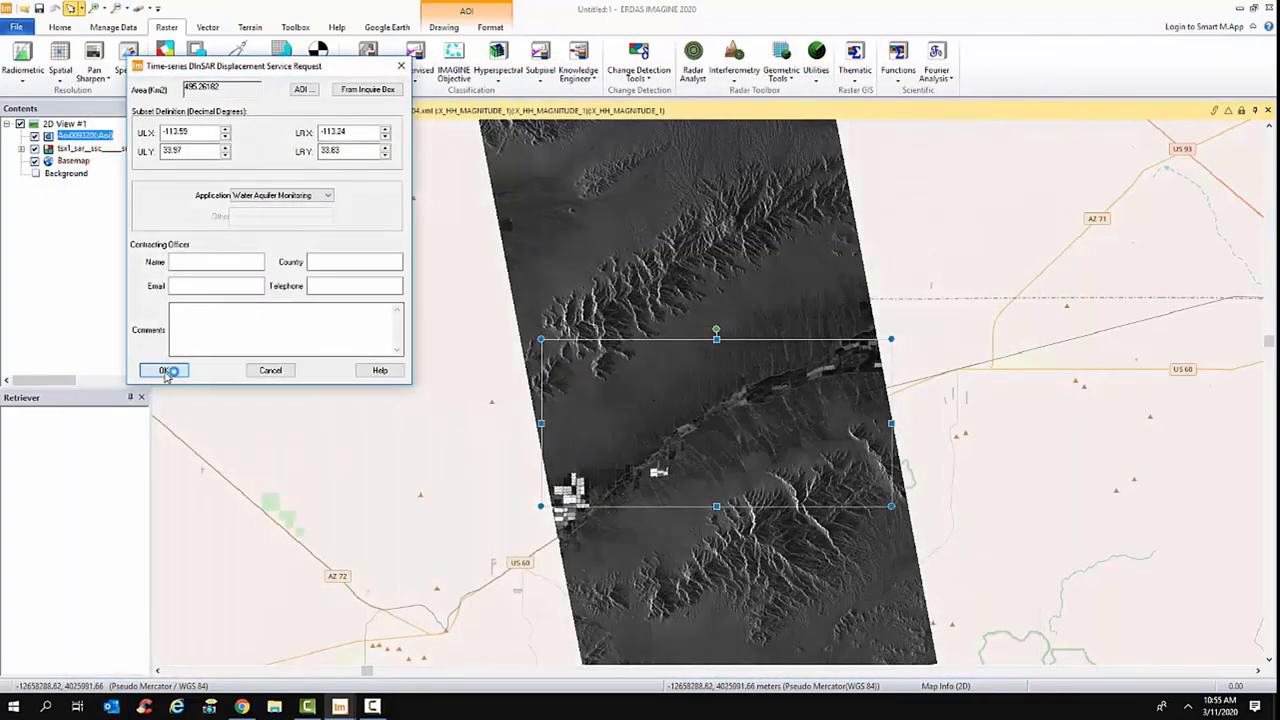
click(268, 370)
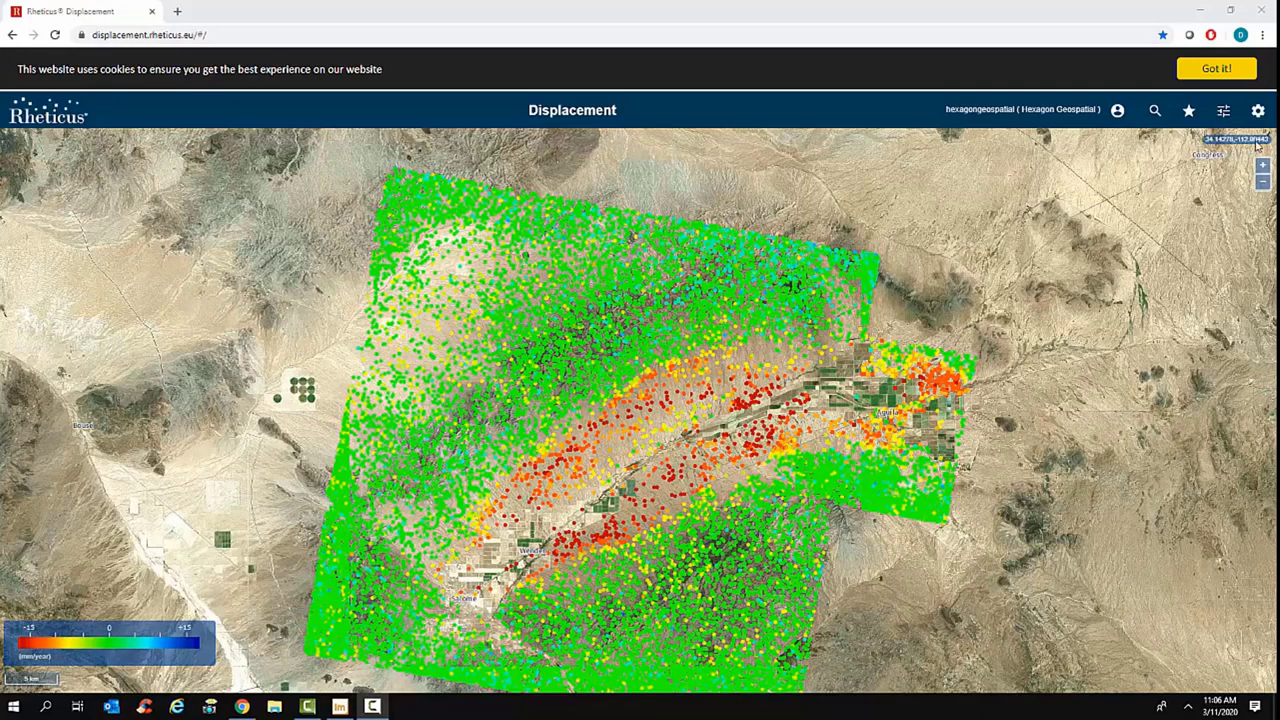
- Switch to the Rheticus Displacement web map, check the list of saved areas, and examine the red points along the valley up close
click(1189, 112)
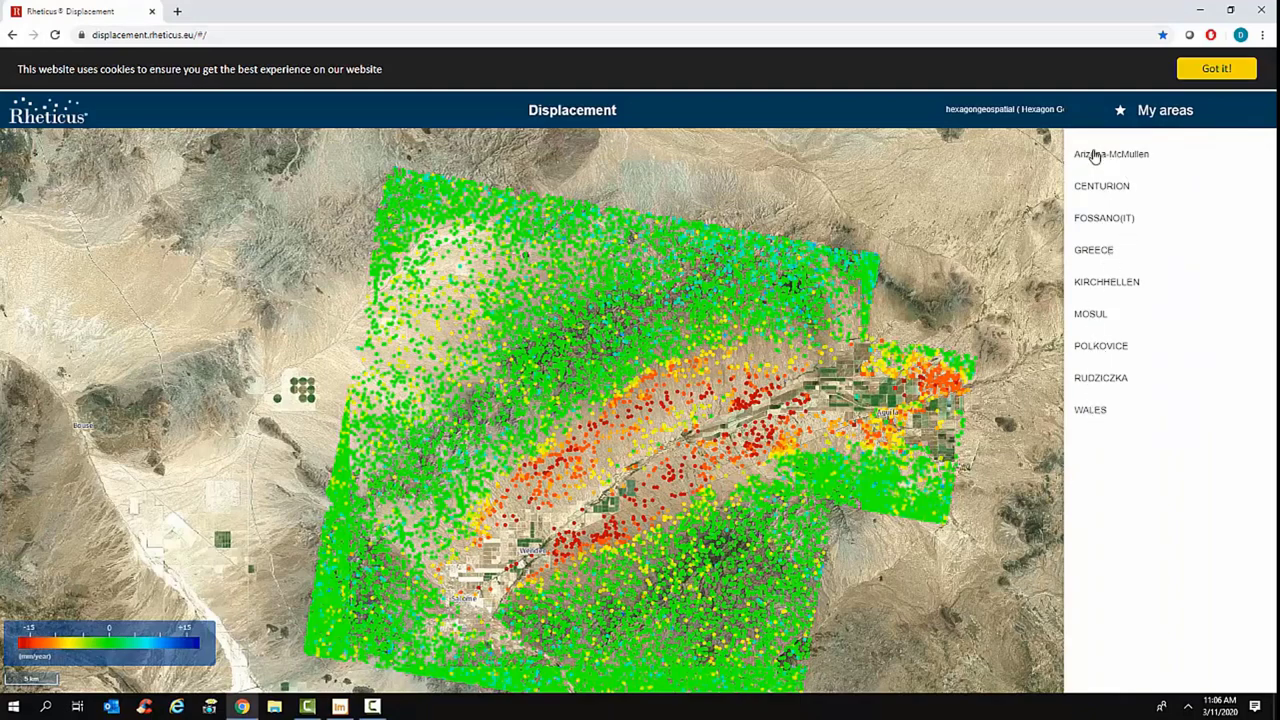
click(1038, 160)
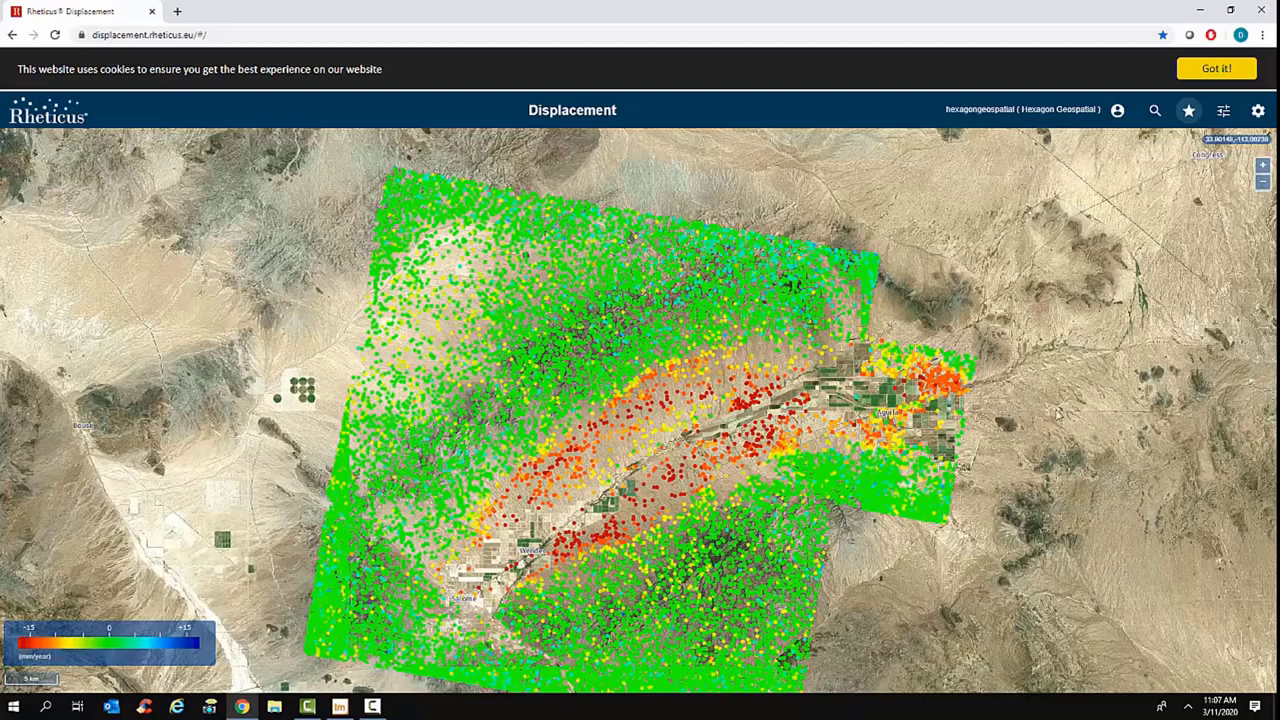
click(1263, 167)
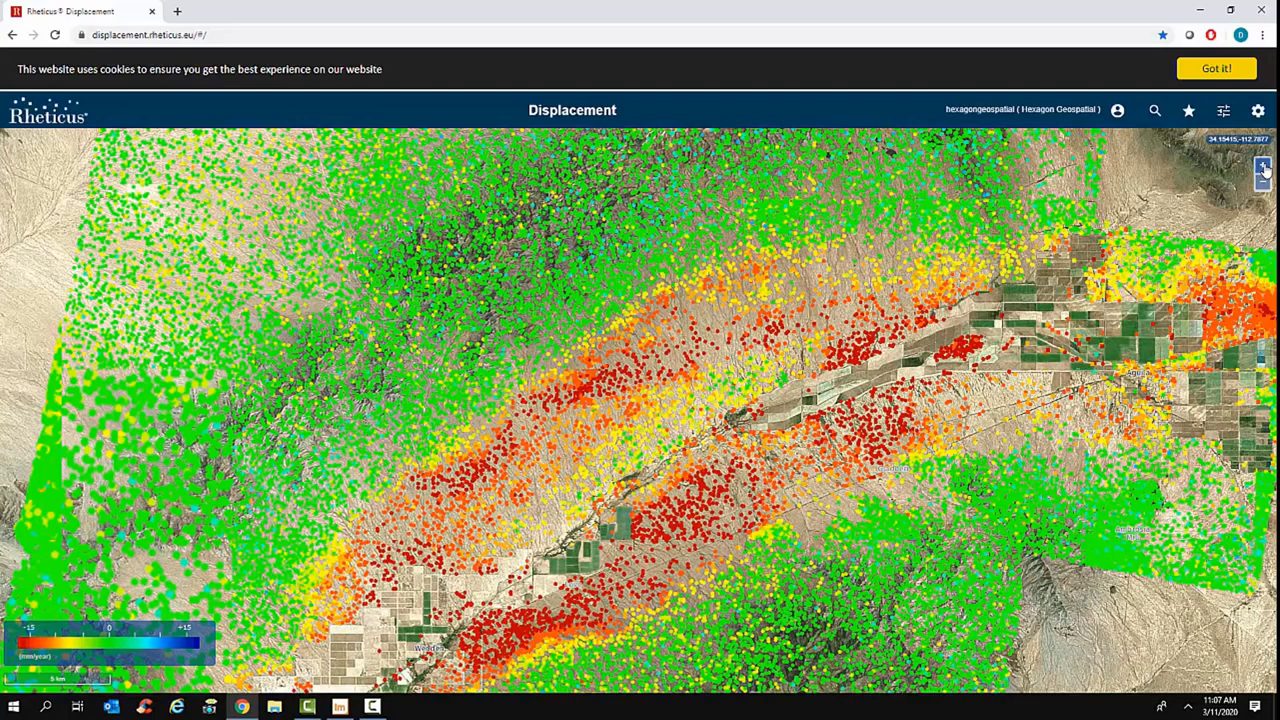
click(1263, 167)
click(1263, 167)
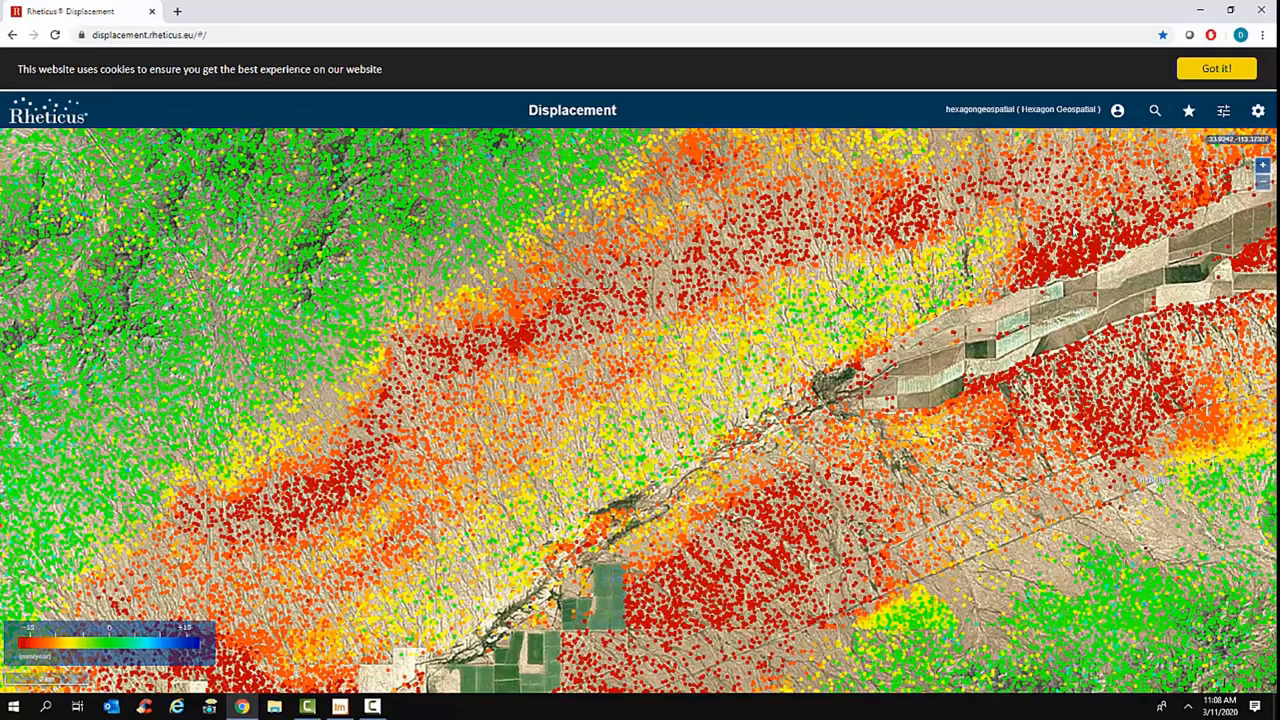
- Filter the displacement points to velocities from -20 to -9 mm/year and a normalized coherence of at least 74%
click(1227, 110)
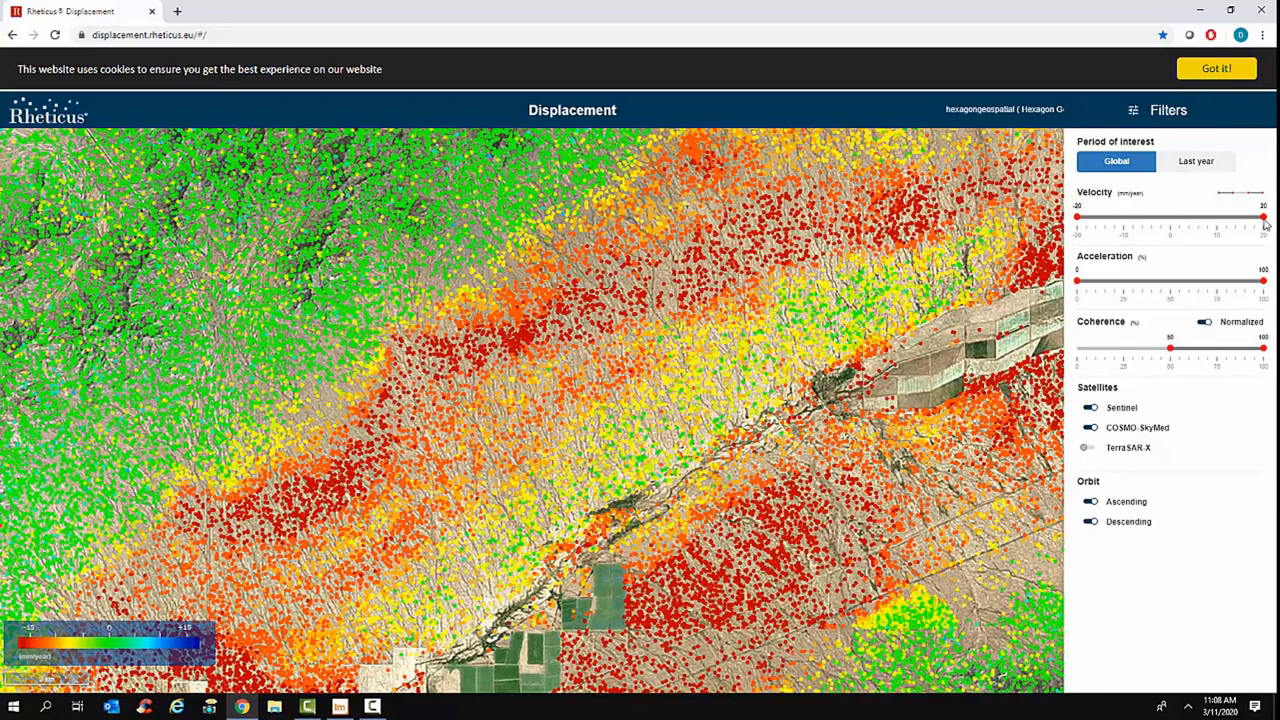
drag(1264, 218, 1171, 225)
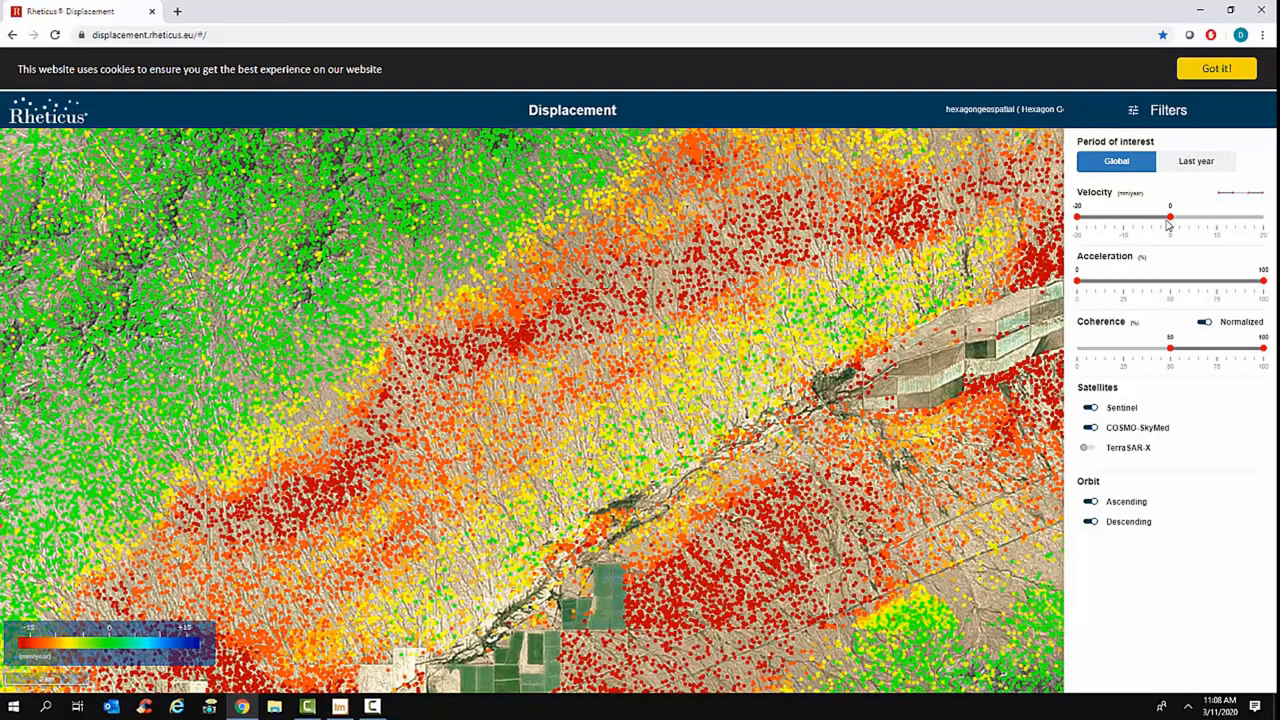
drag(1170, 218, 1128, 218)
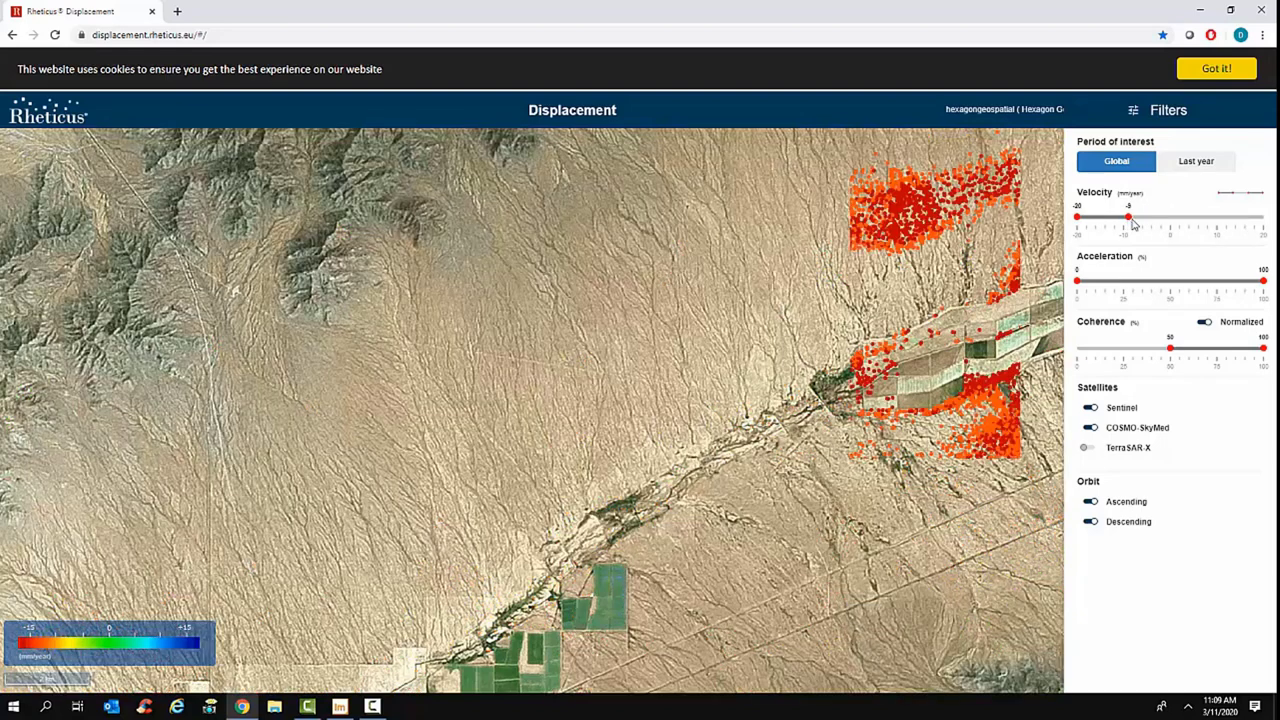
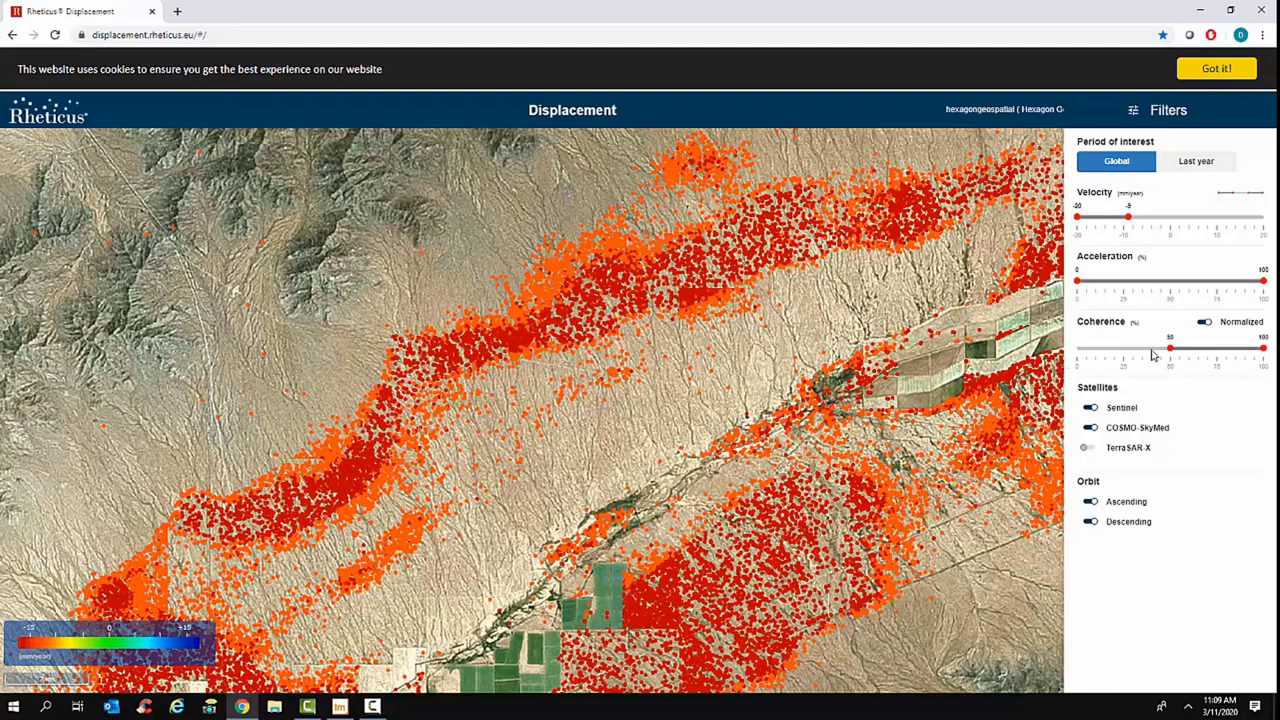
drag(1170, 350, 1125, 355)
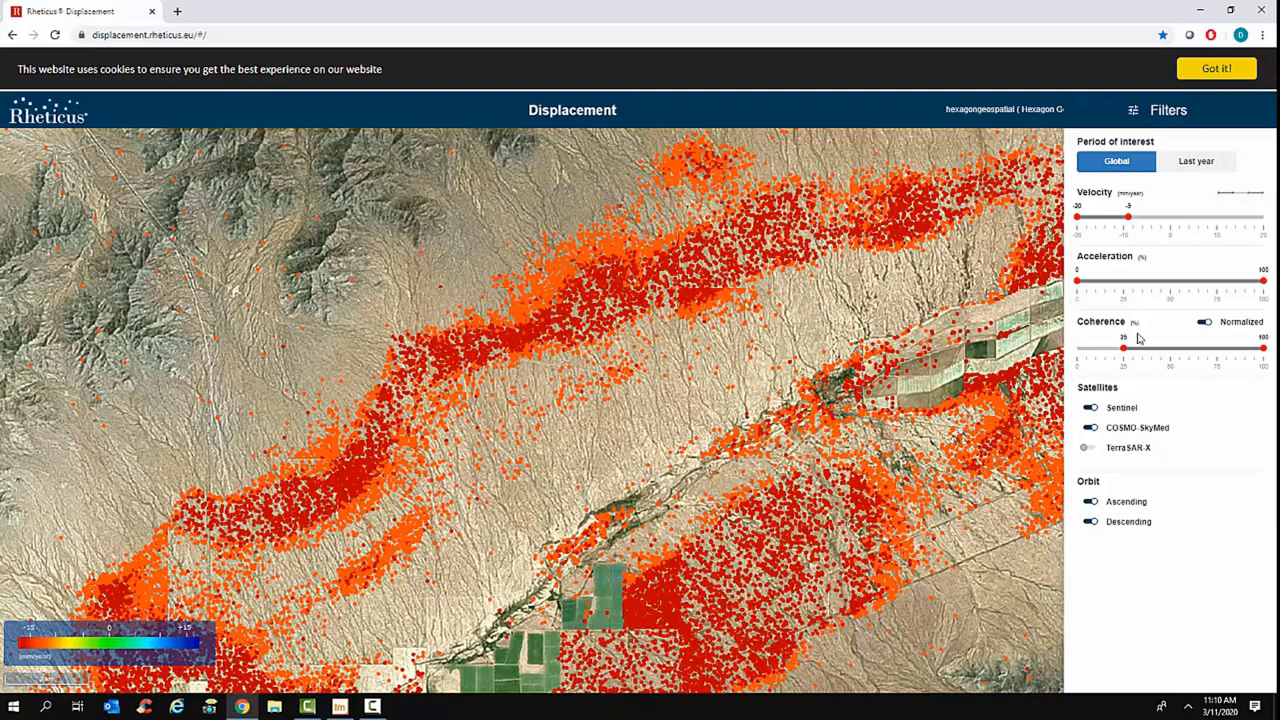
drag(1125, 350, 1218, 347)
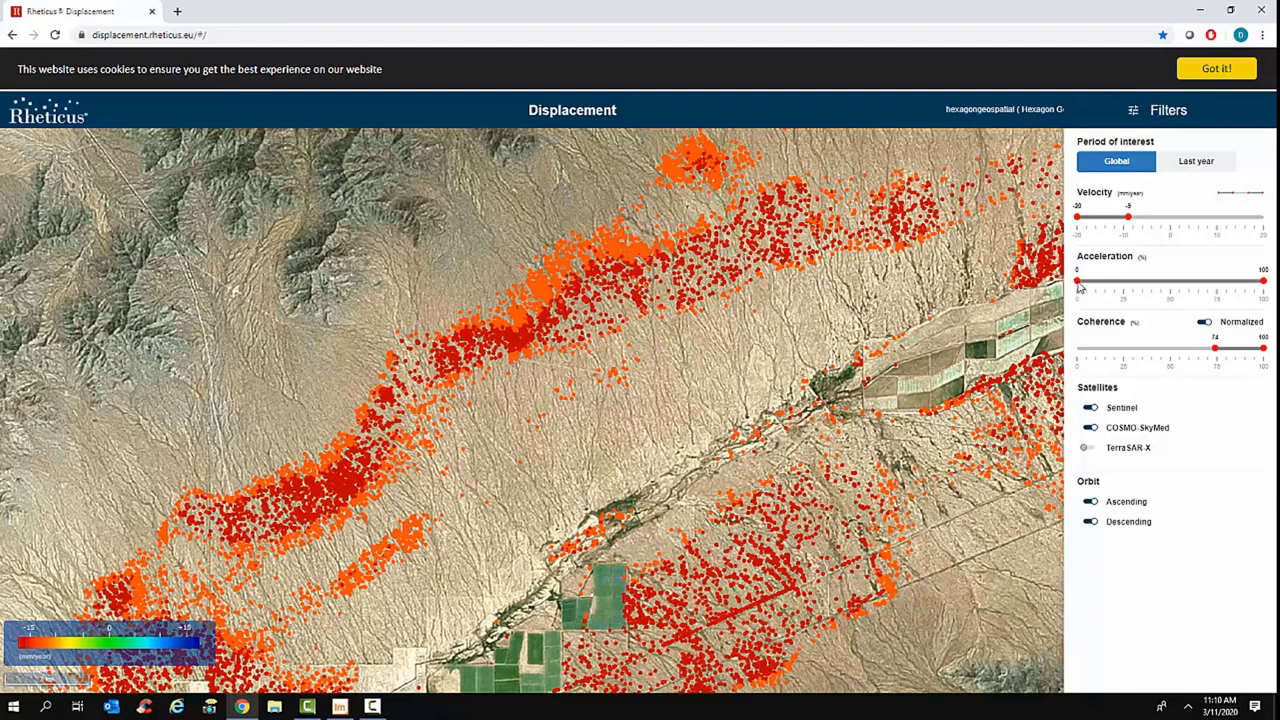
- Set the minimum acceleration filter to 24% and close the filter settings
drag(1080, 287, 1173, 288)
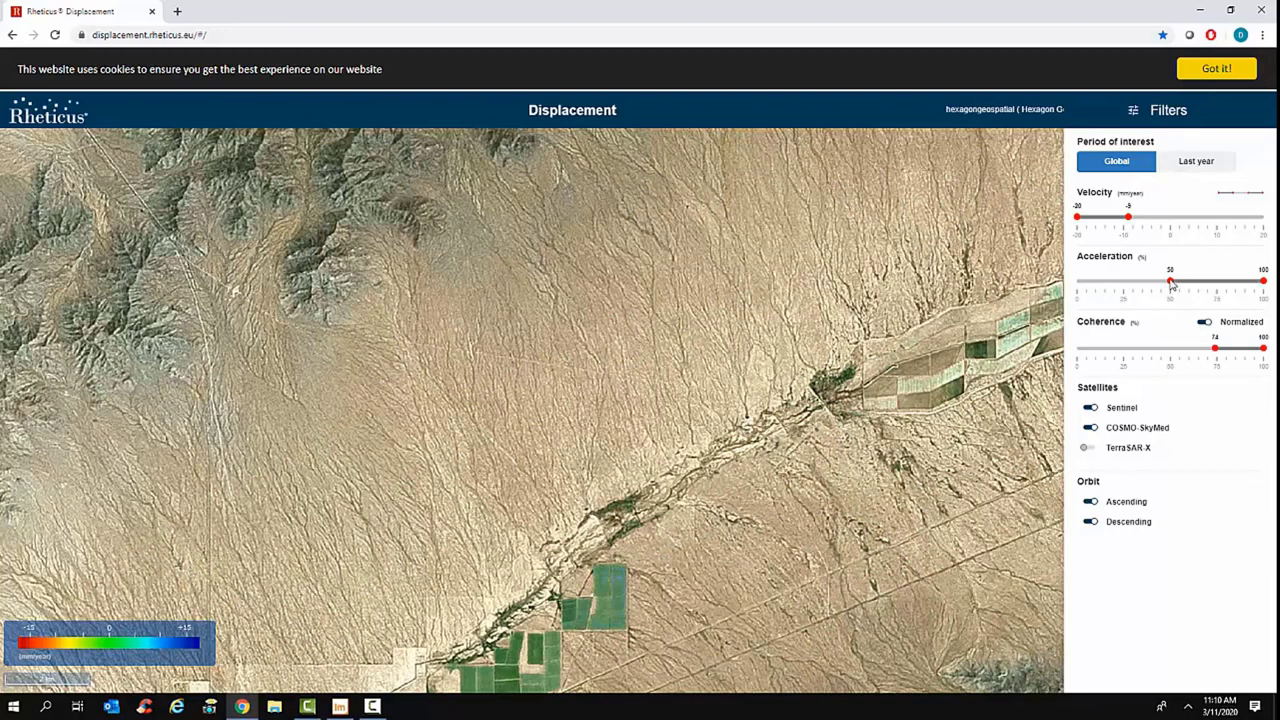
drag(1172, 284, 1137, 286)
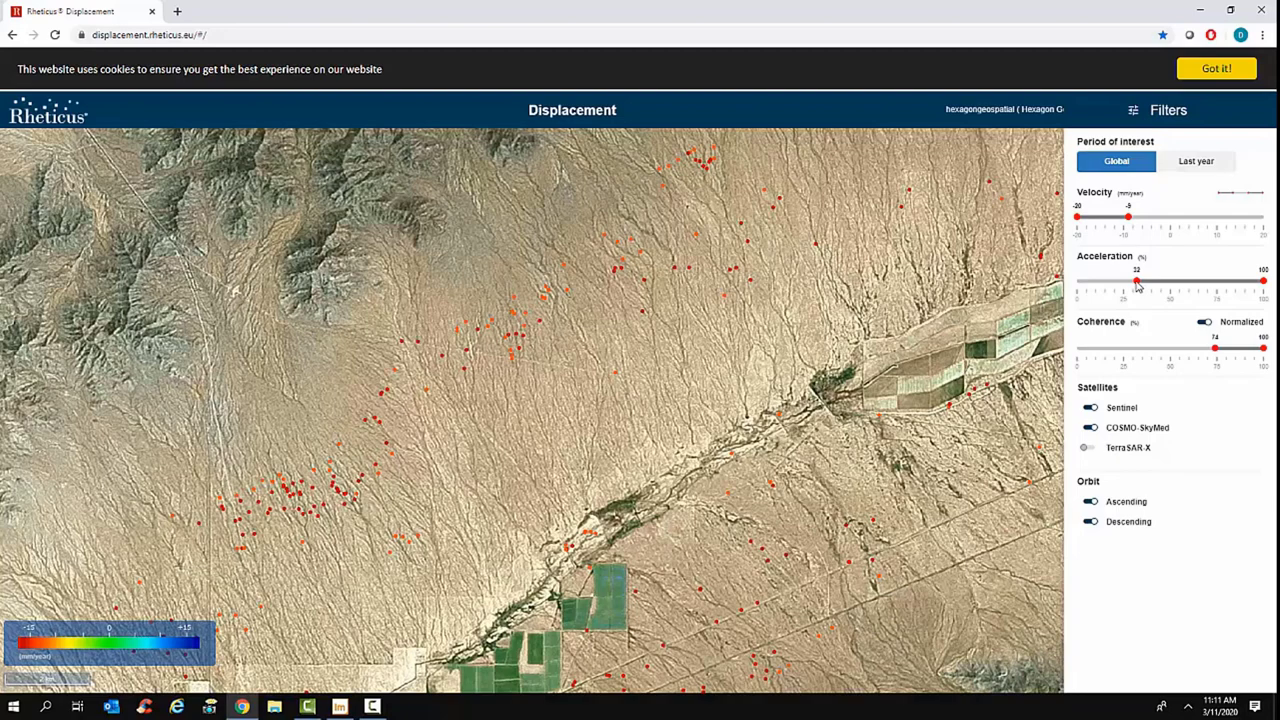
drag(1136, 286, 1122, 287)
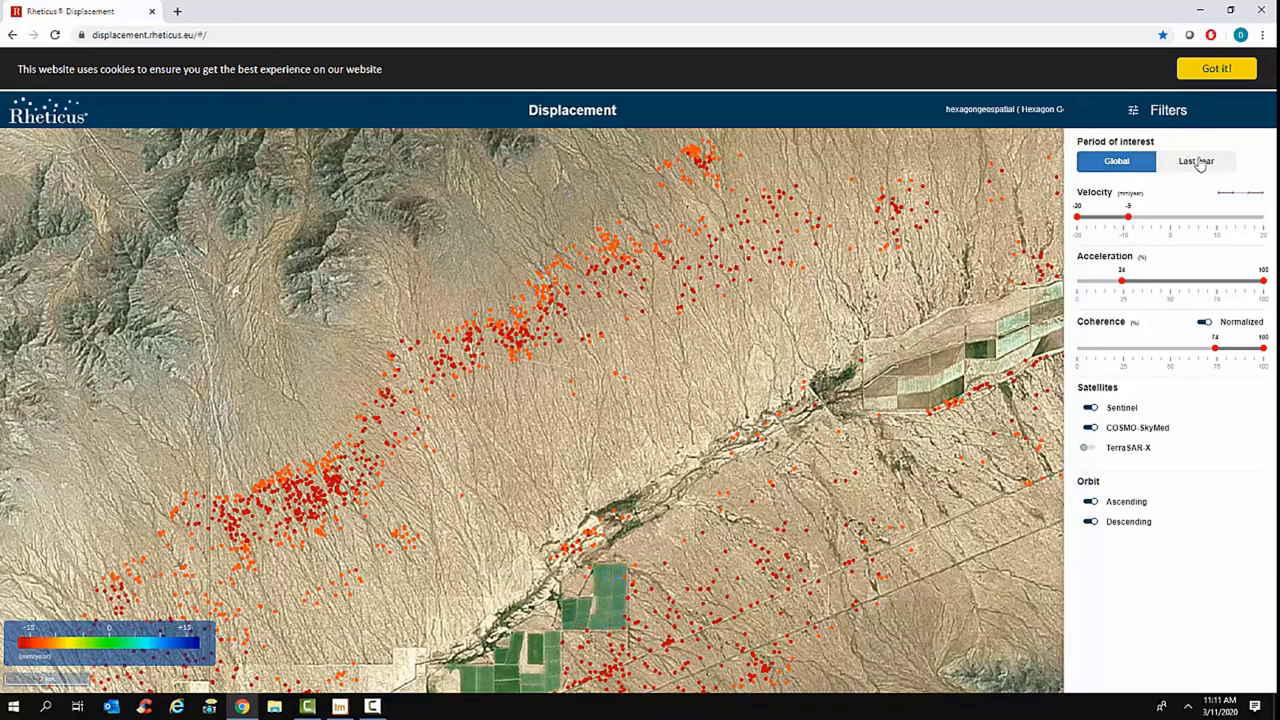
click(1021, 146)
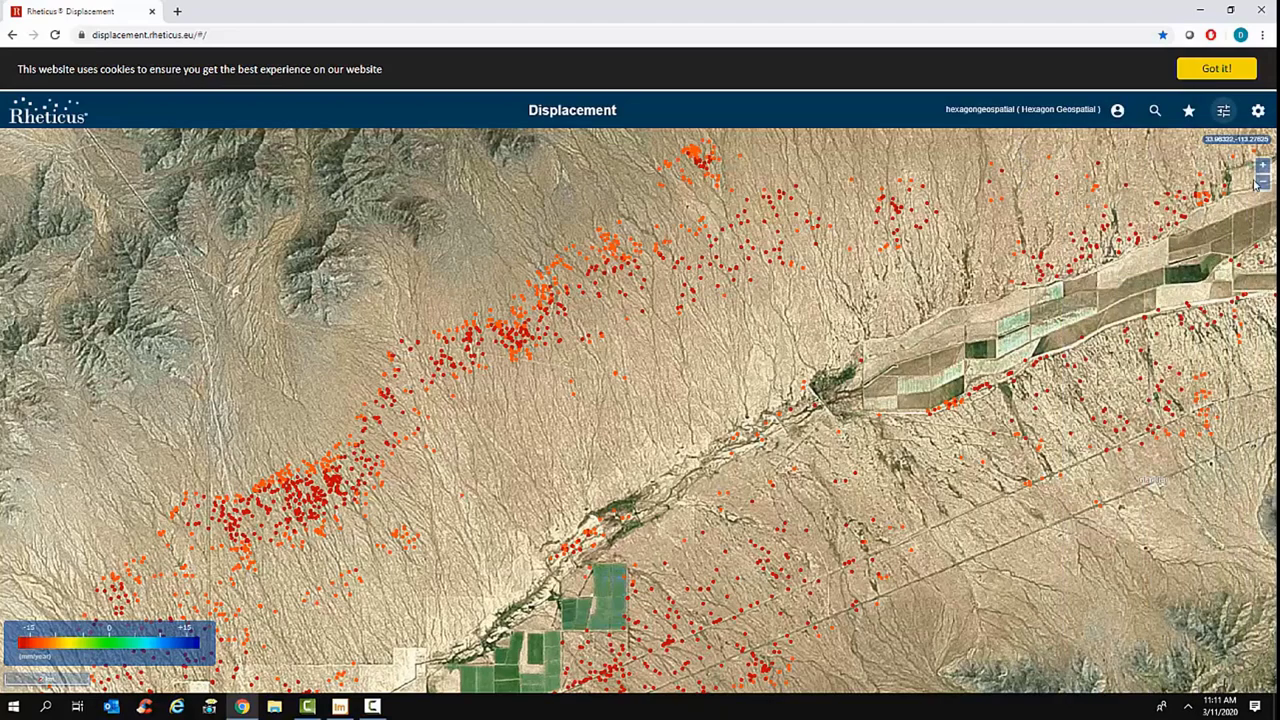
- Open the displacement time series of an isolated red point on the slope north of the riverbed
click(1263, 170)
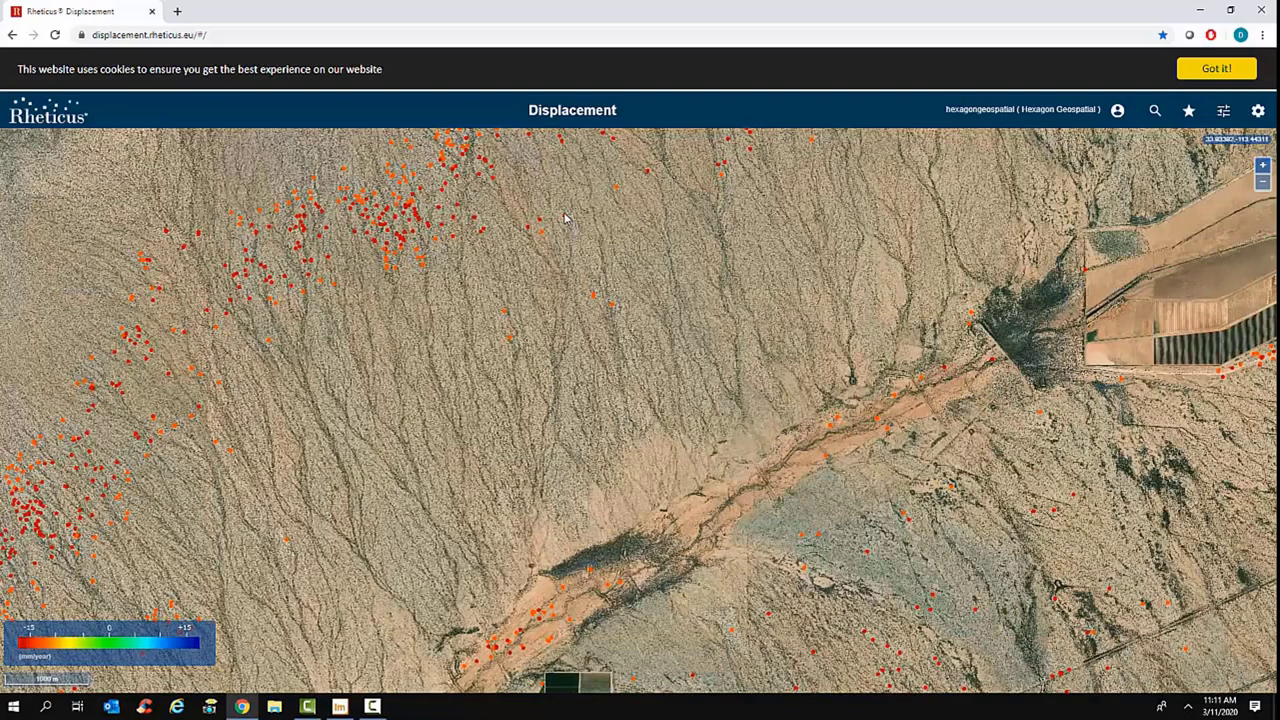
scroll(565, 220, up, 1)
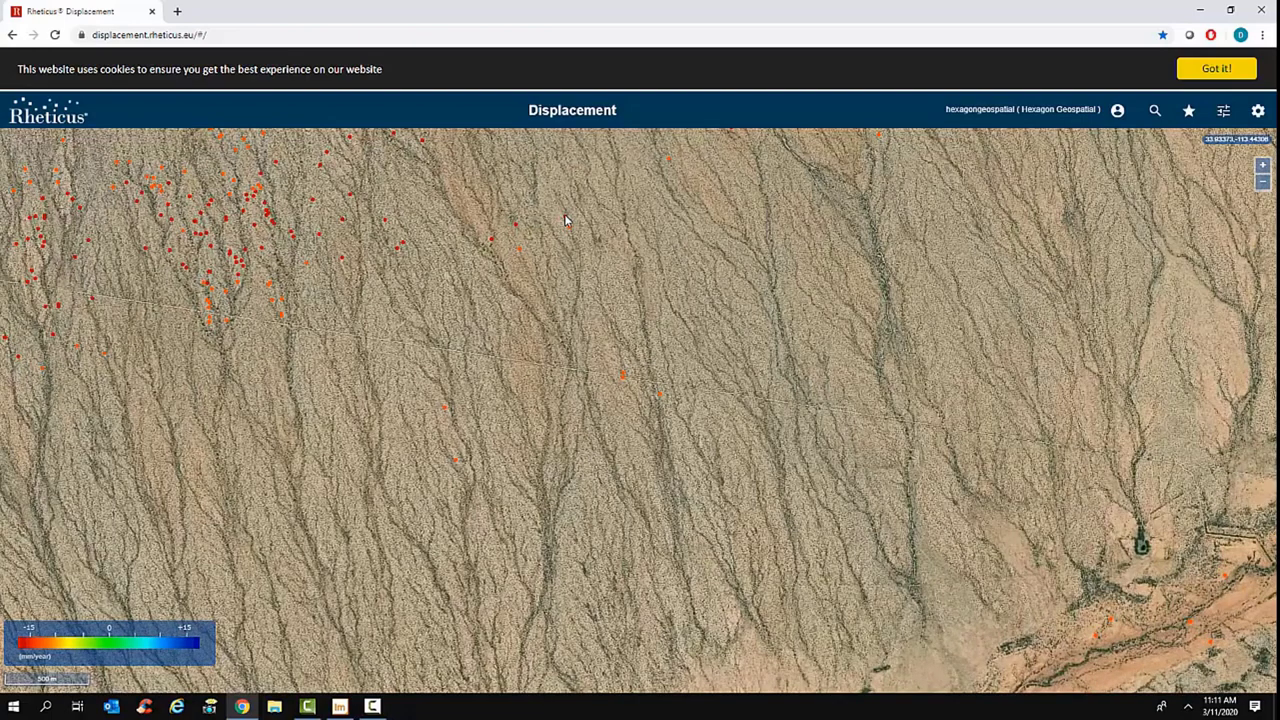
click(565, 220)
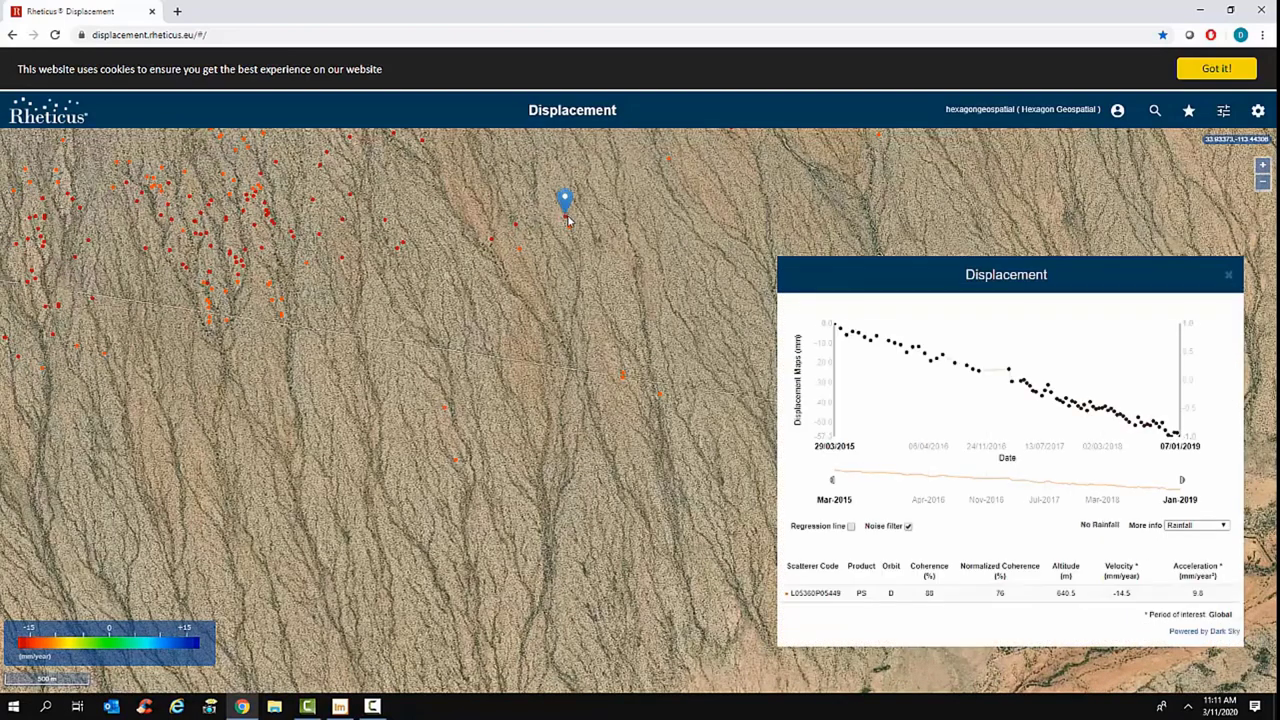
- Inspect the data points on the displacement chart, overlay the regression line for comparison, and hide it again
mouse_move(838, 330)
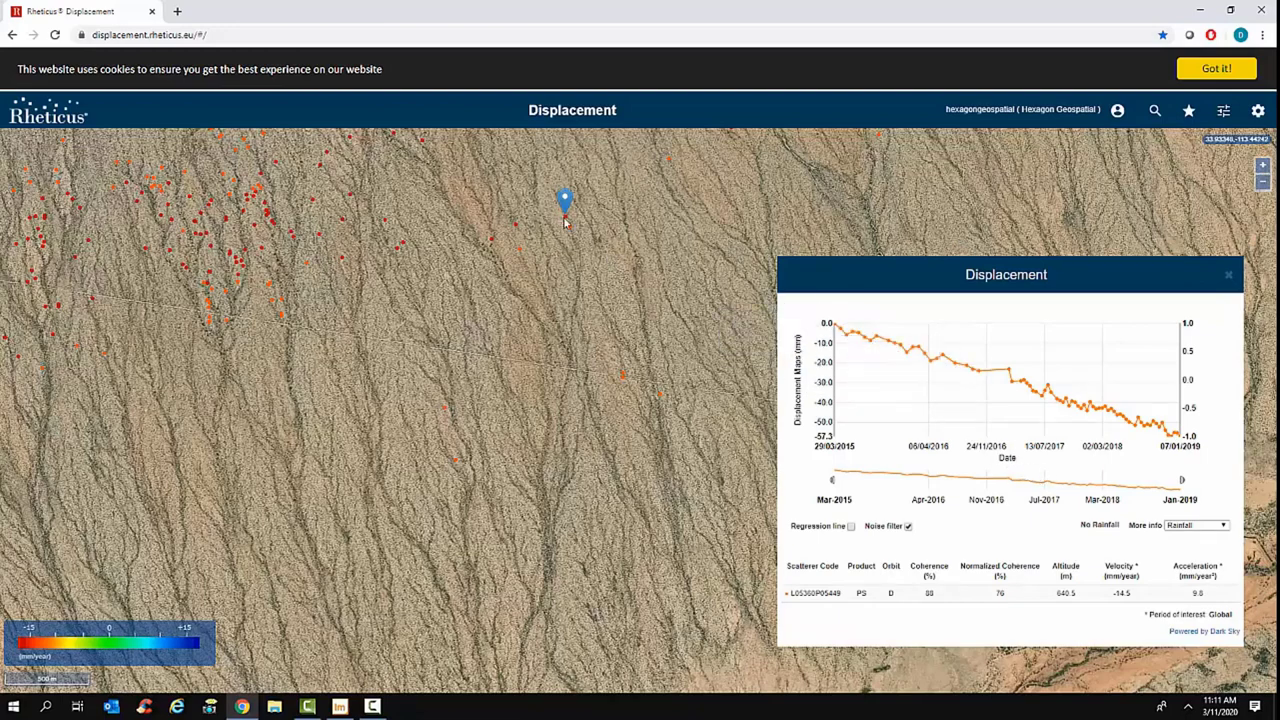
mouse_move(845, 377)
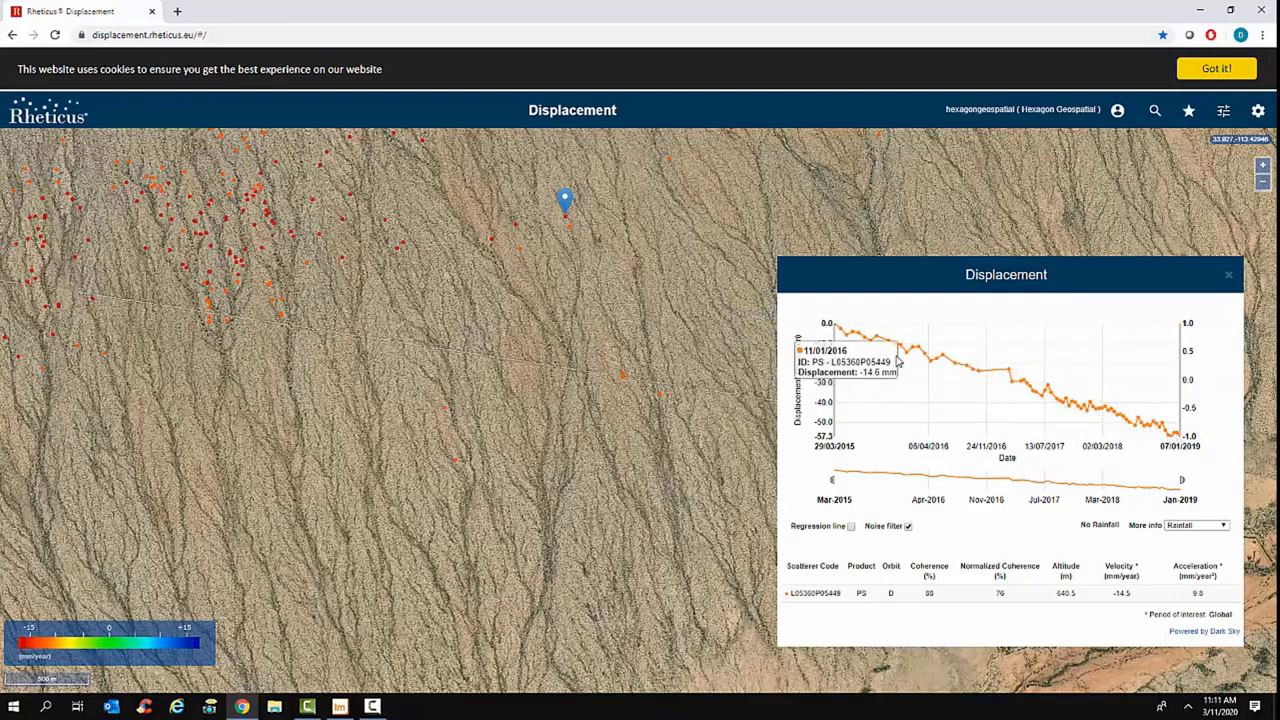
click(851, 526)
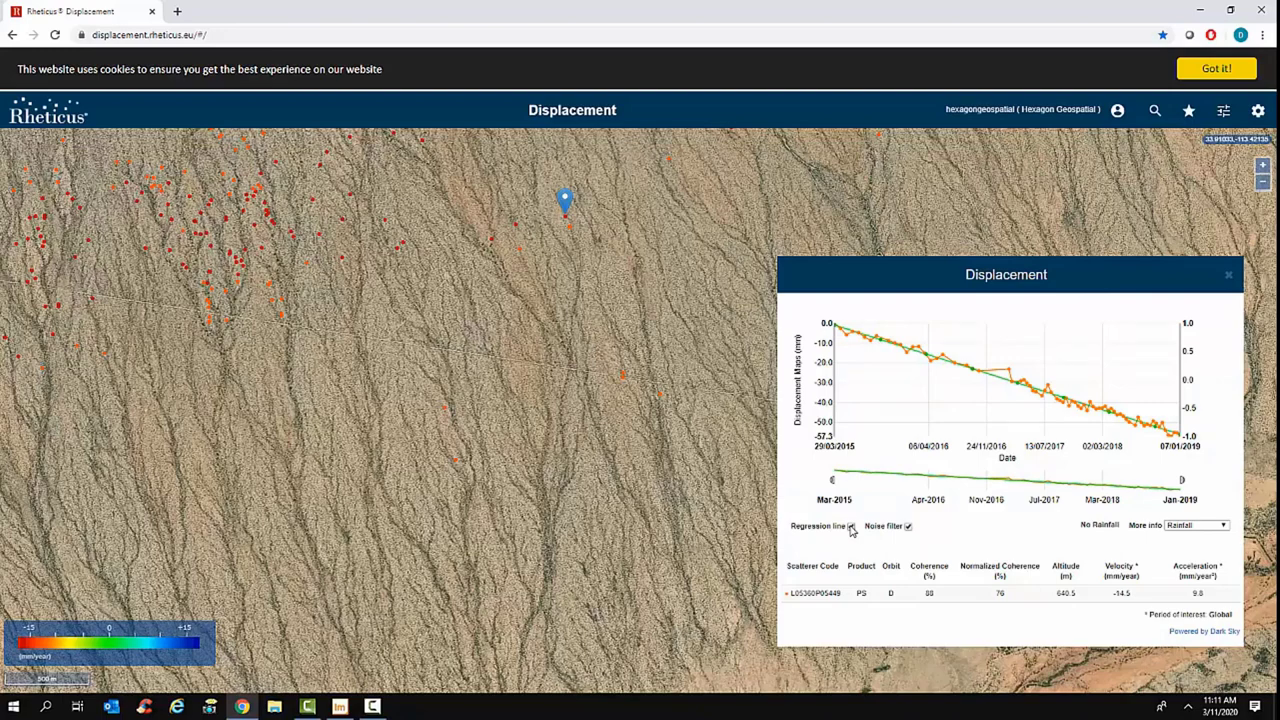
click(851, 526)
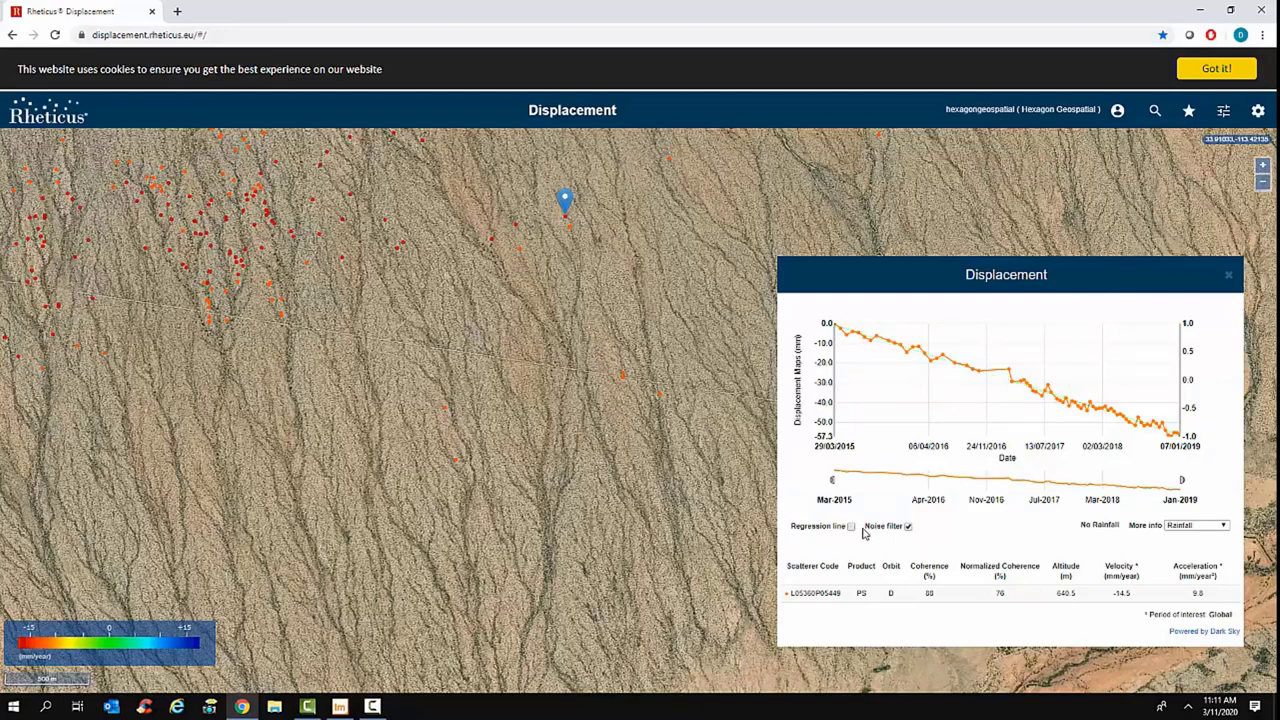
- Toggle the noise filter off and on, and narrow the chart period to 09/04/2016–27/02/2018 before restoring its full range
click(908, 526)
click(908, 526)
drag(832, 480, 927, 482)
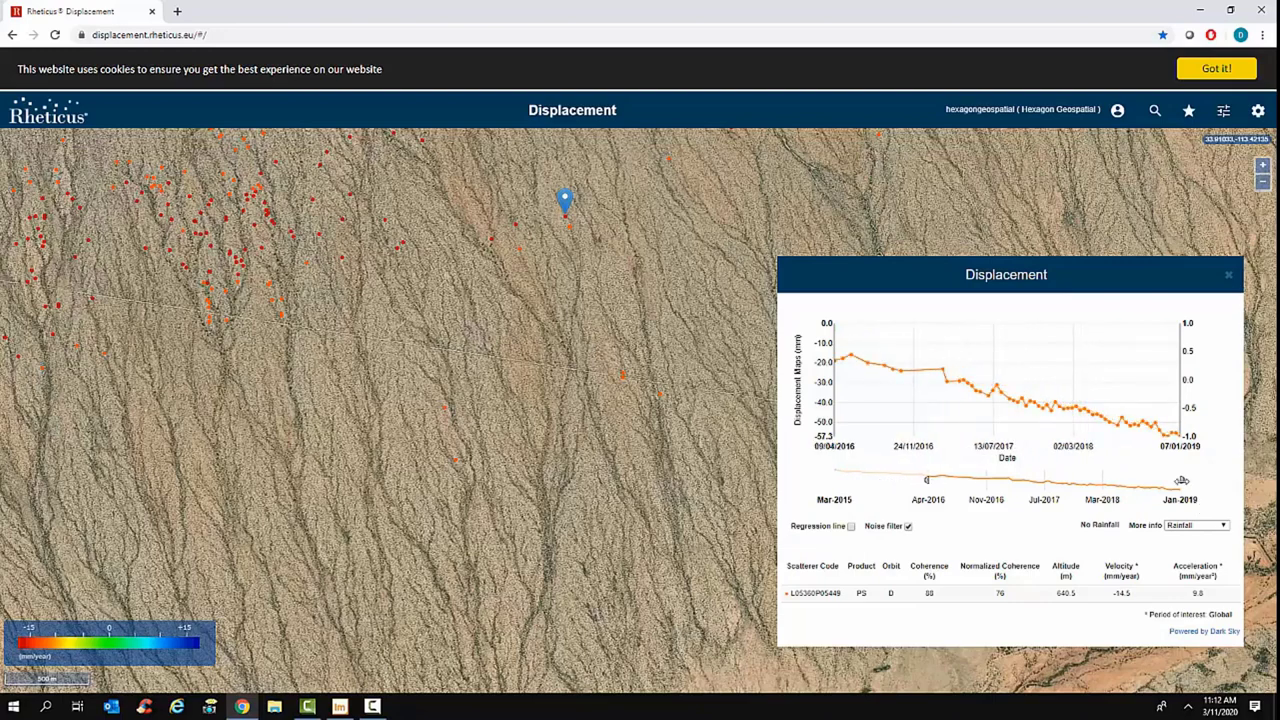
drag(1181, 480, 1104, 484)
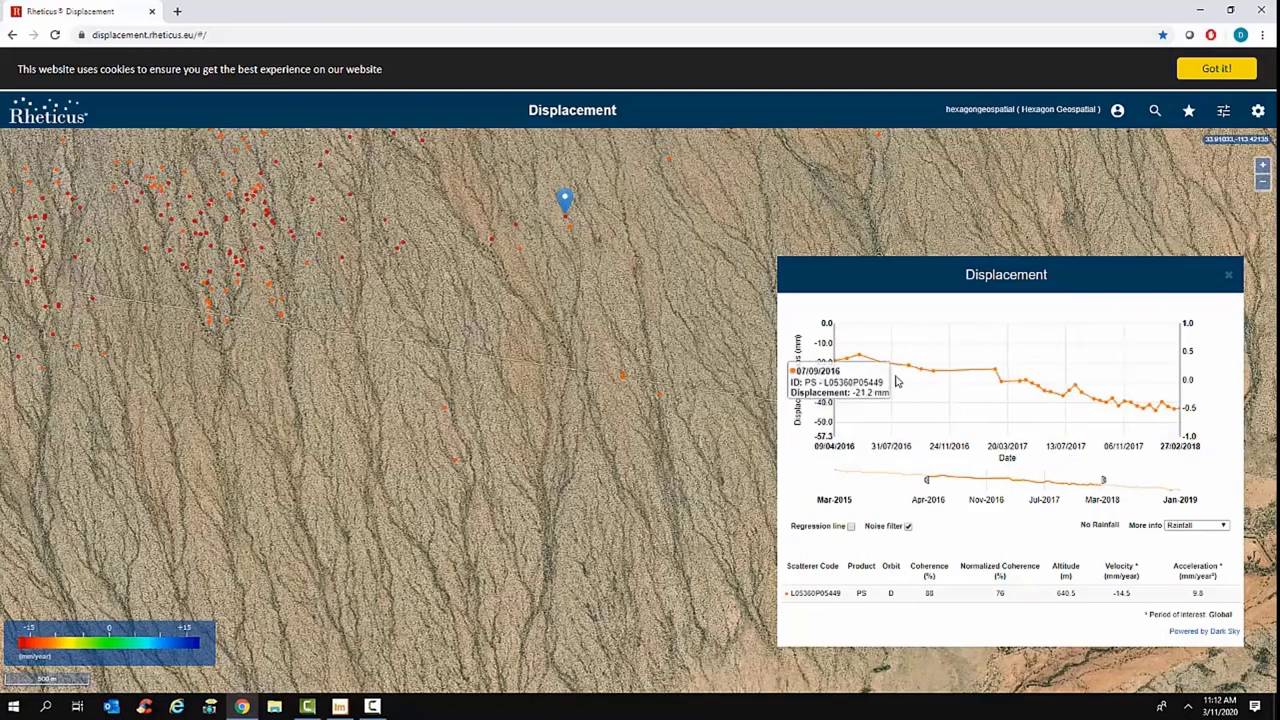
drag(1104, 481, 1182, 482)
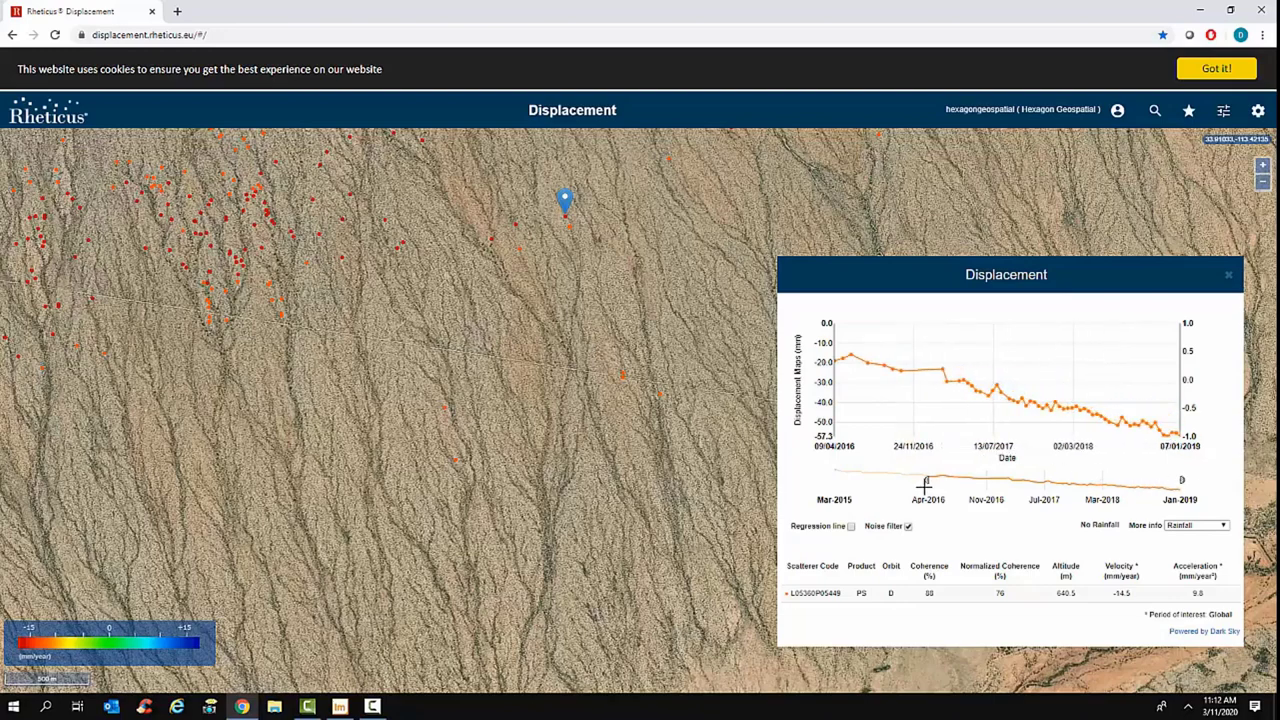
drag(926, 480, 831, 479)
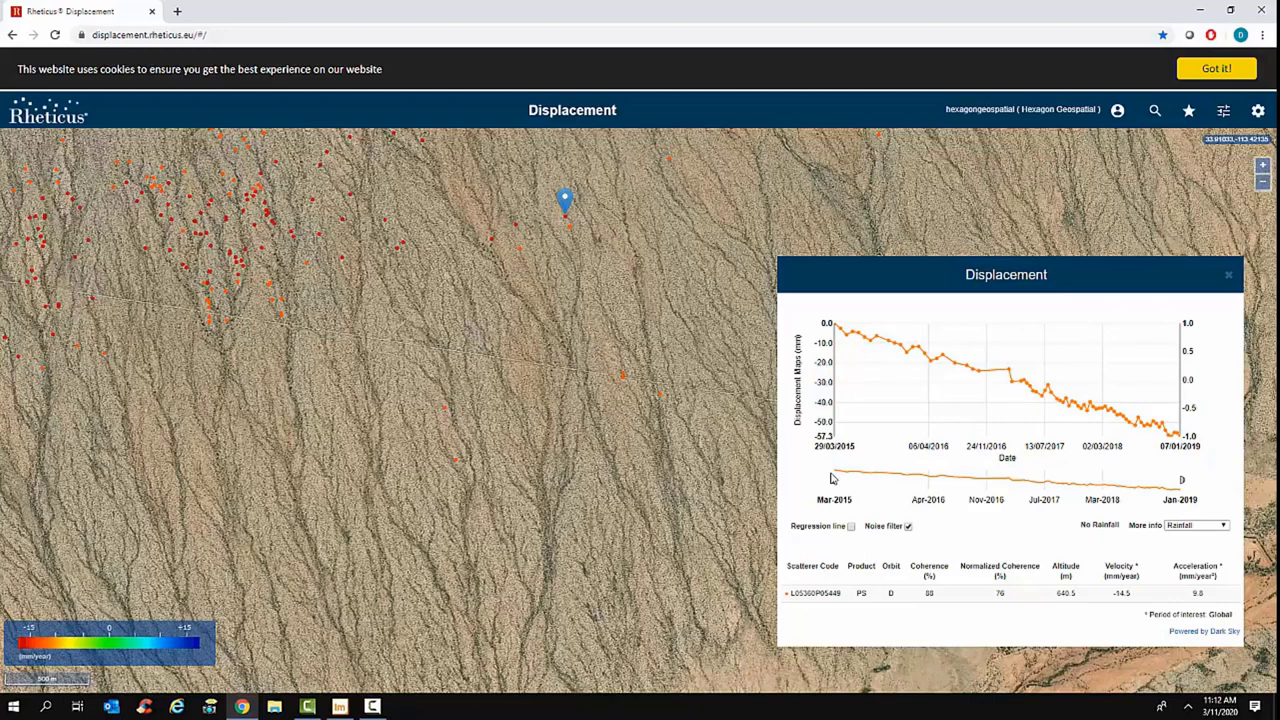
- Review the displacement chart with Rainfall and SAR Amplitude as additional information, and set the overlay to None
mouse_move(985, 378)
click(1224, 527)
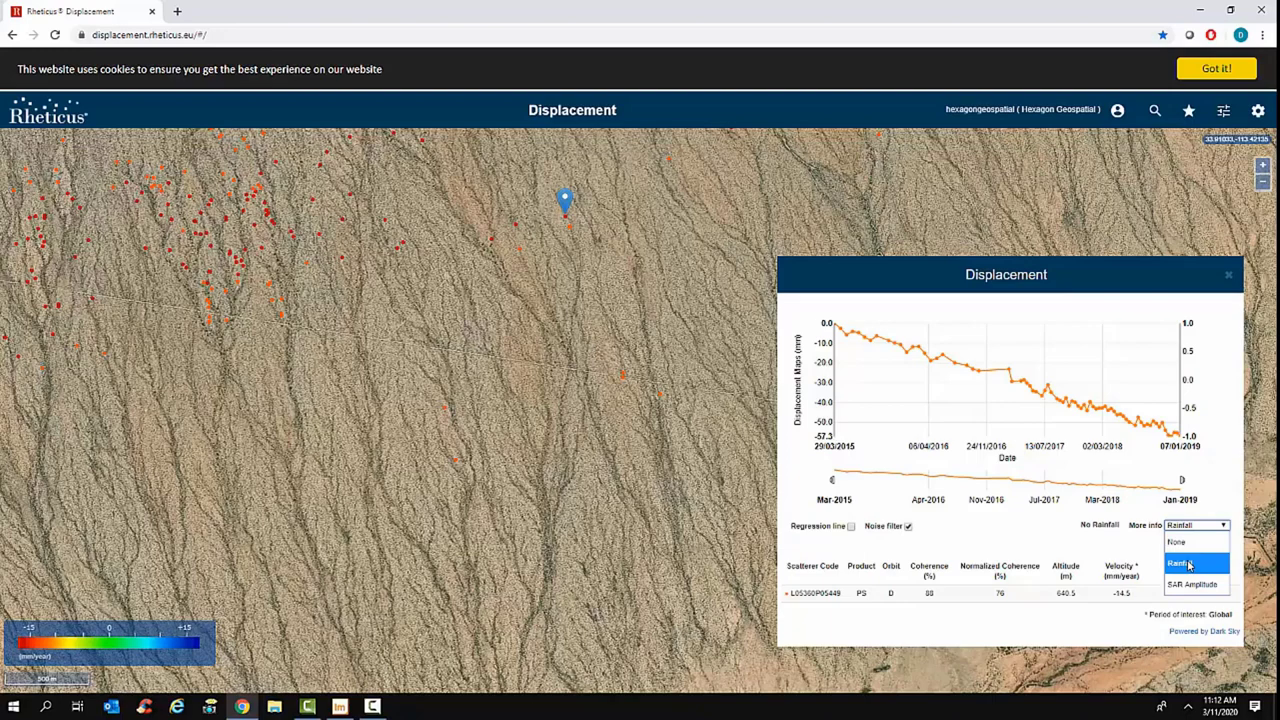
click(1189, 566)
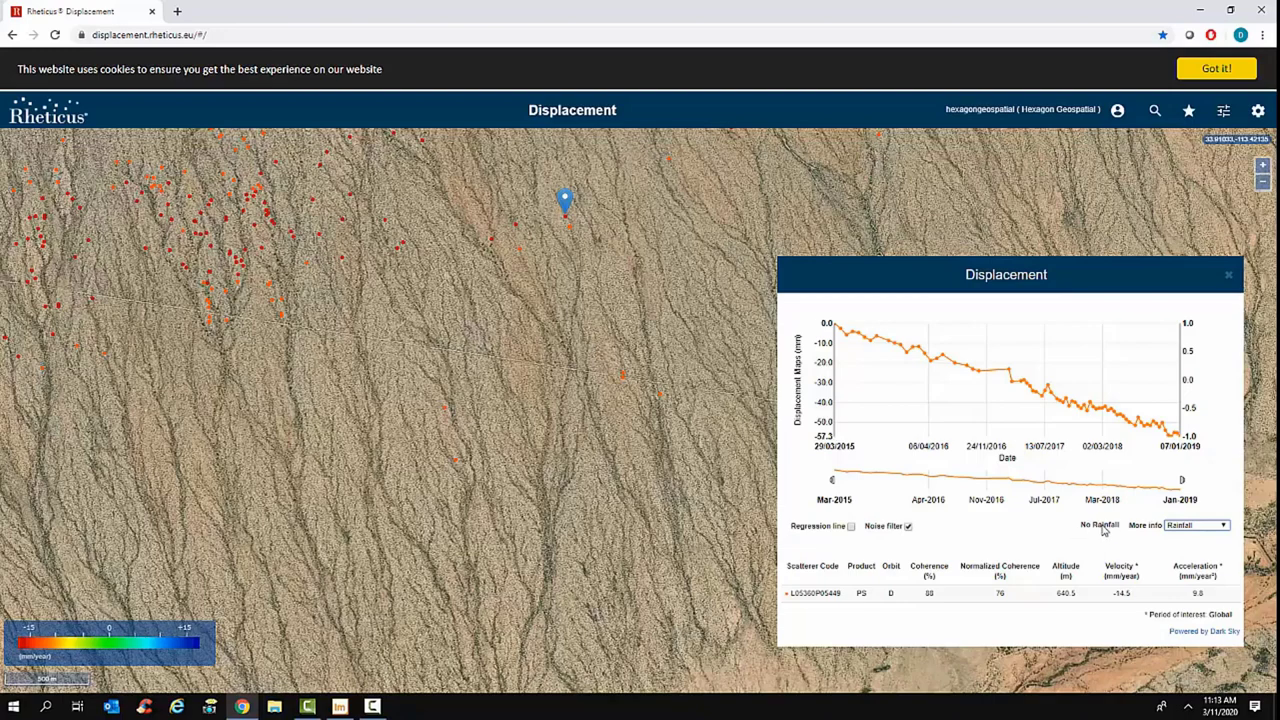
click(1222, 526)
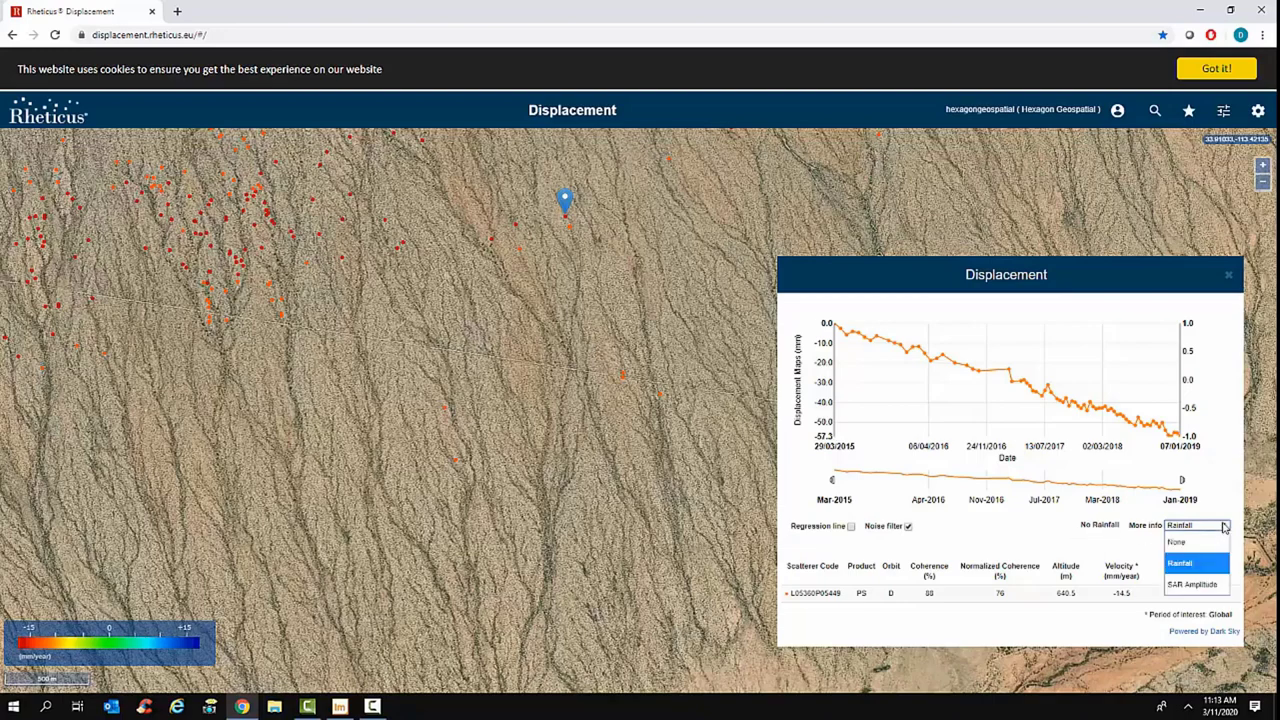
click(1183, 586)
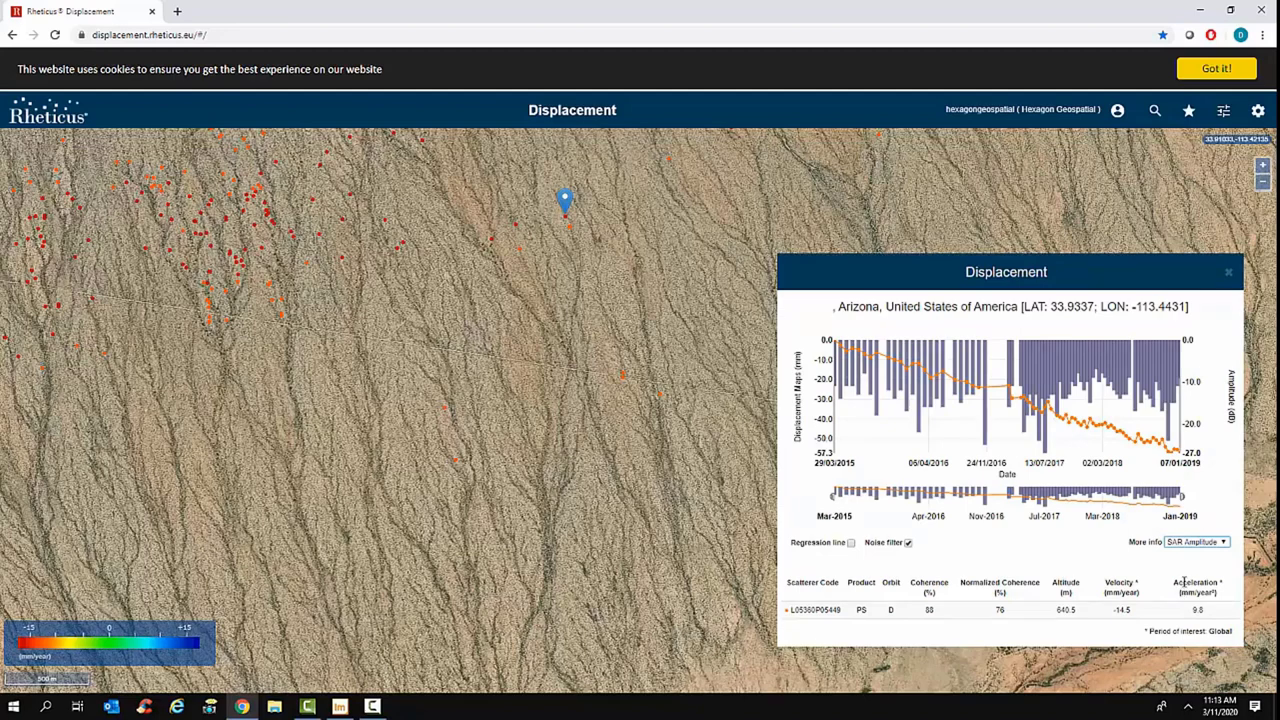
click(1224, 543)
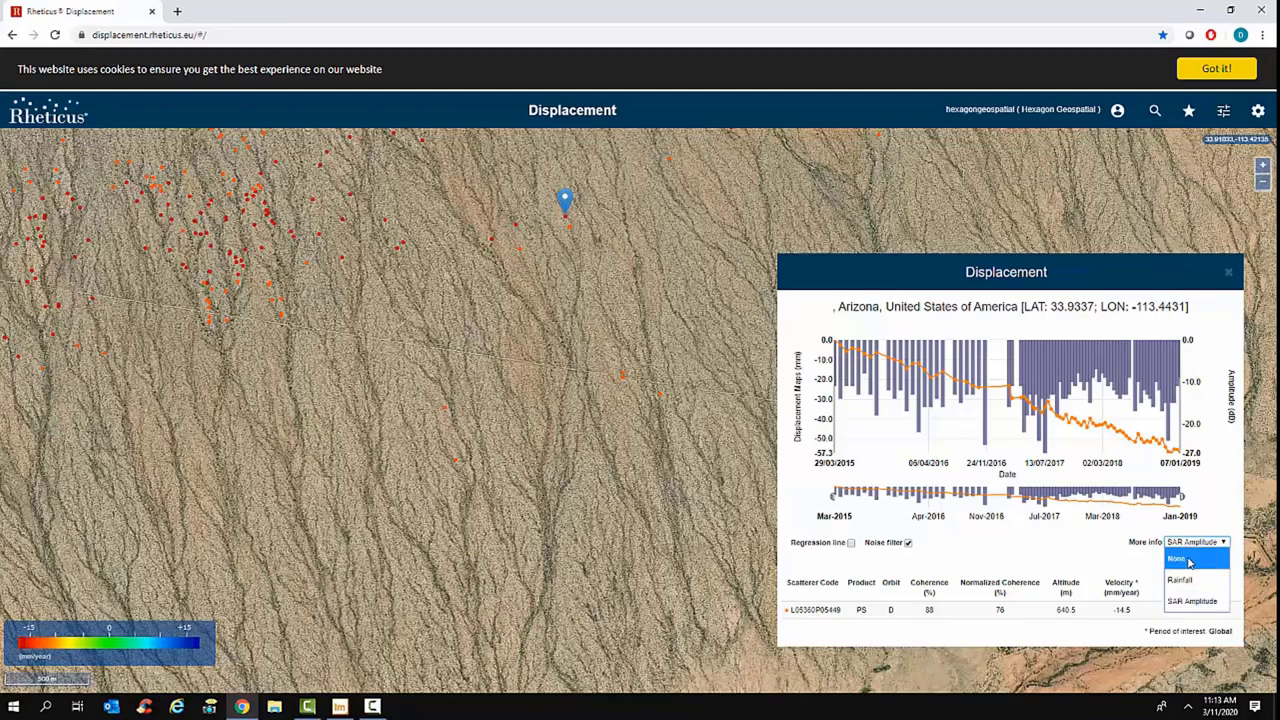
click(1189, 560)
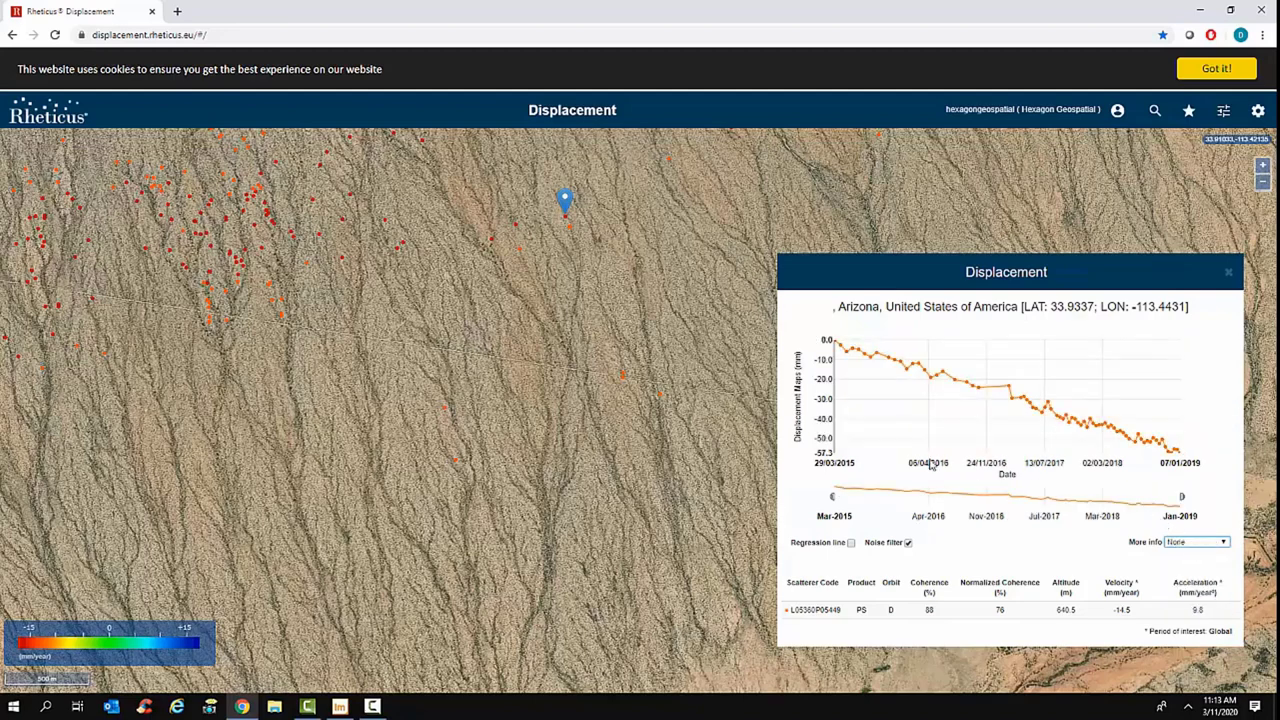
- View the displacement time series of two more isolated points west and southwest of the first, and close the chart to view the wider valley
click(396, 248)
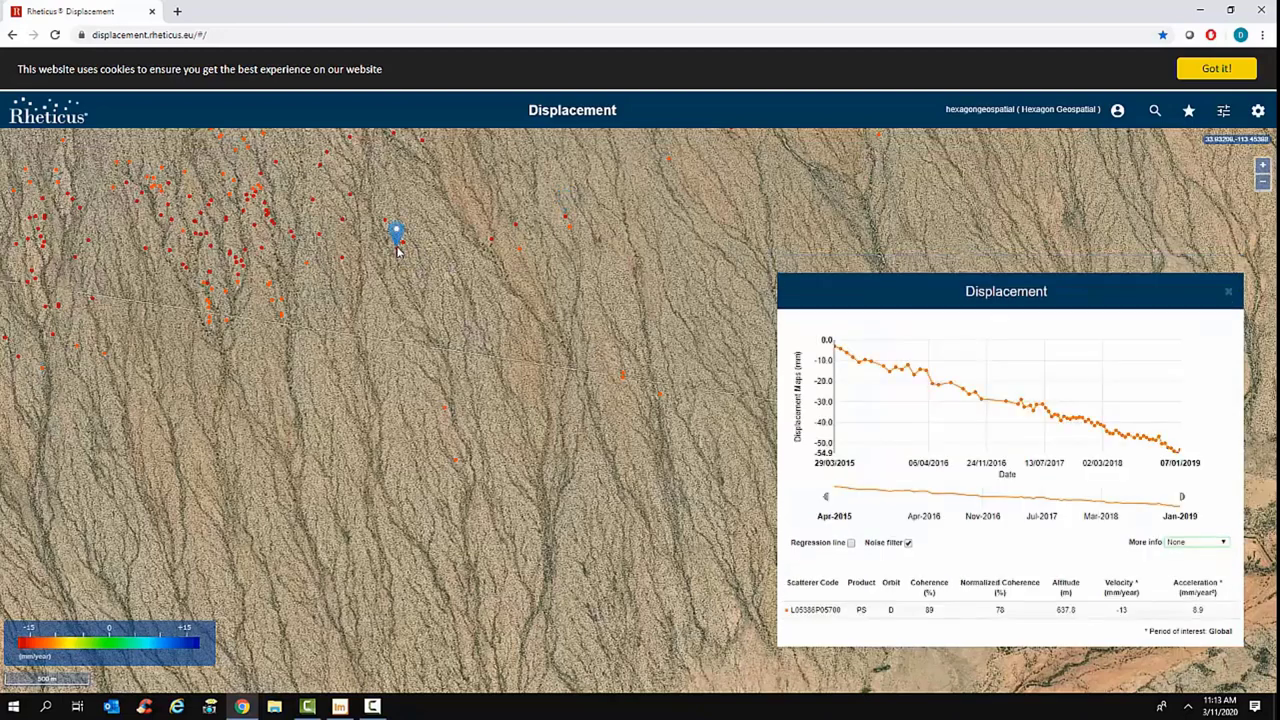
click(455, 464)
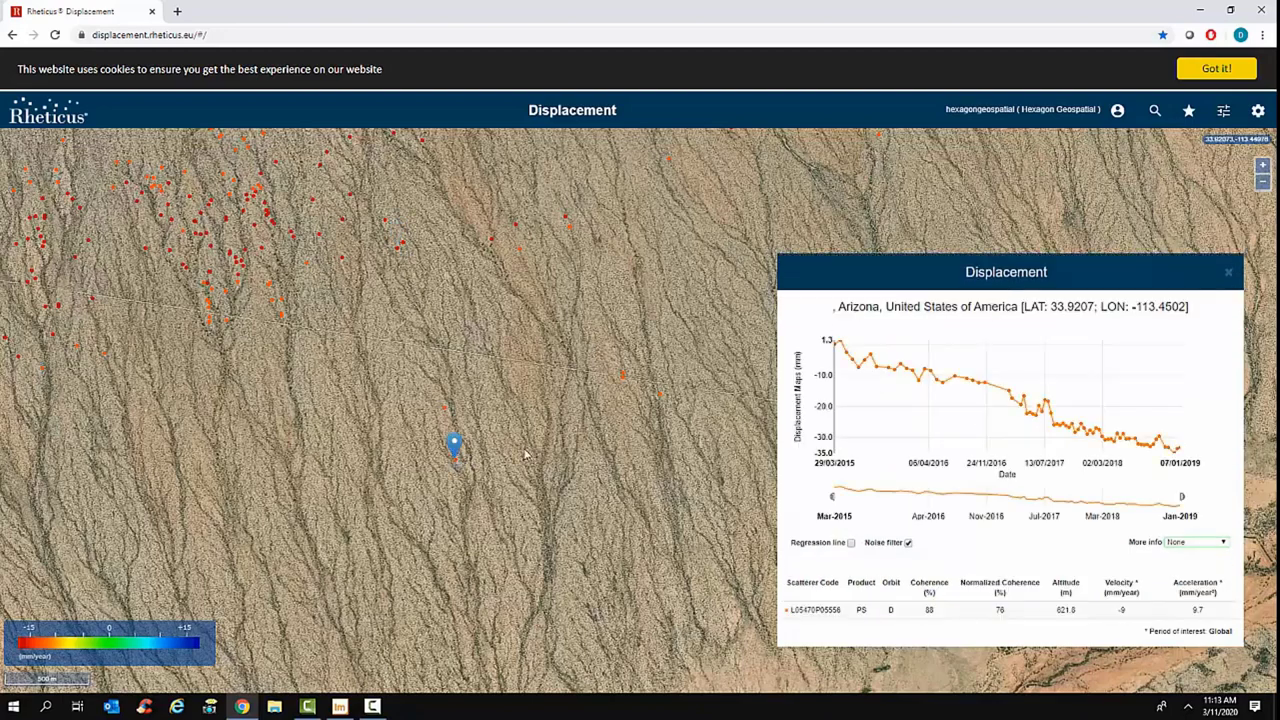
click(1229, 274)
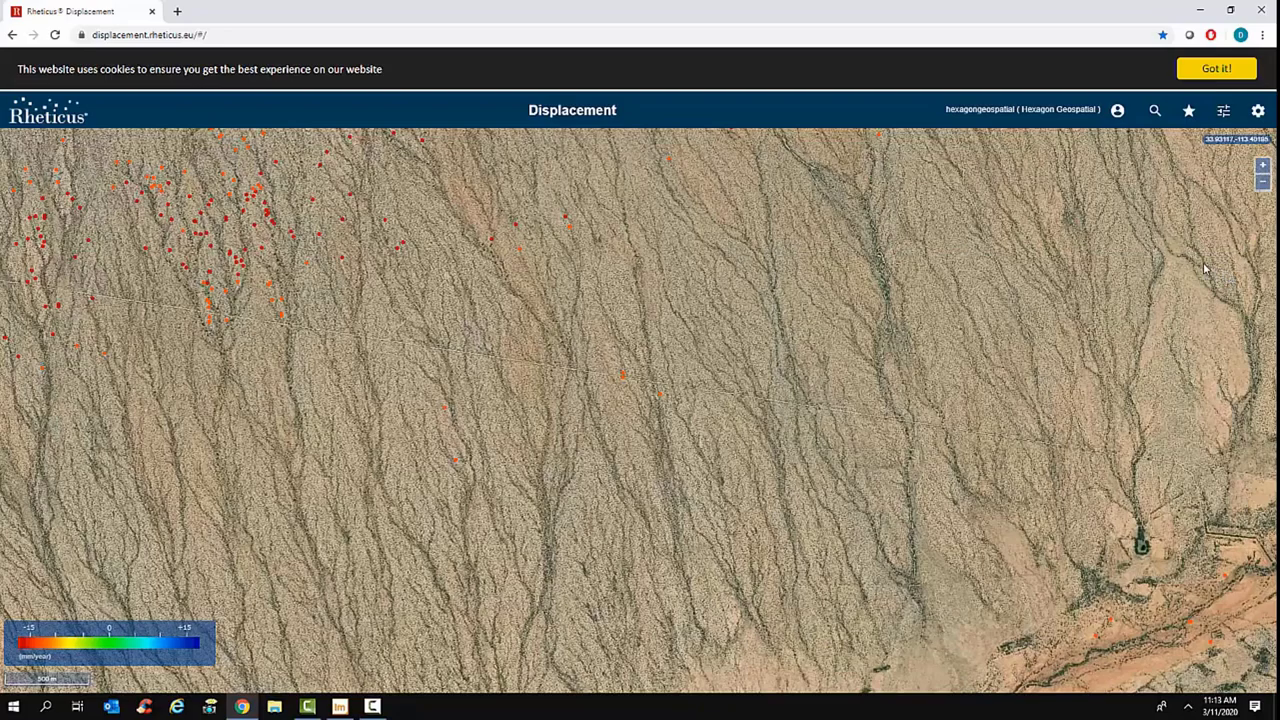
click(1262, 182)
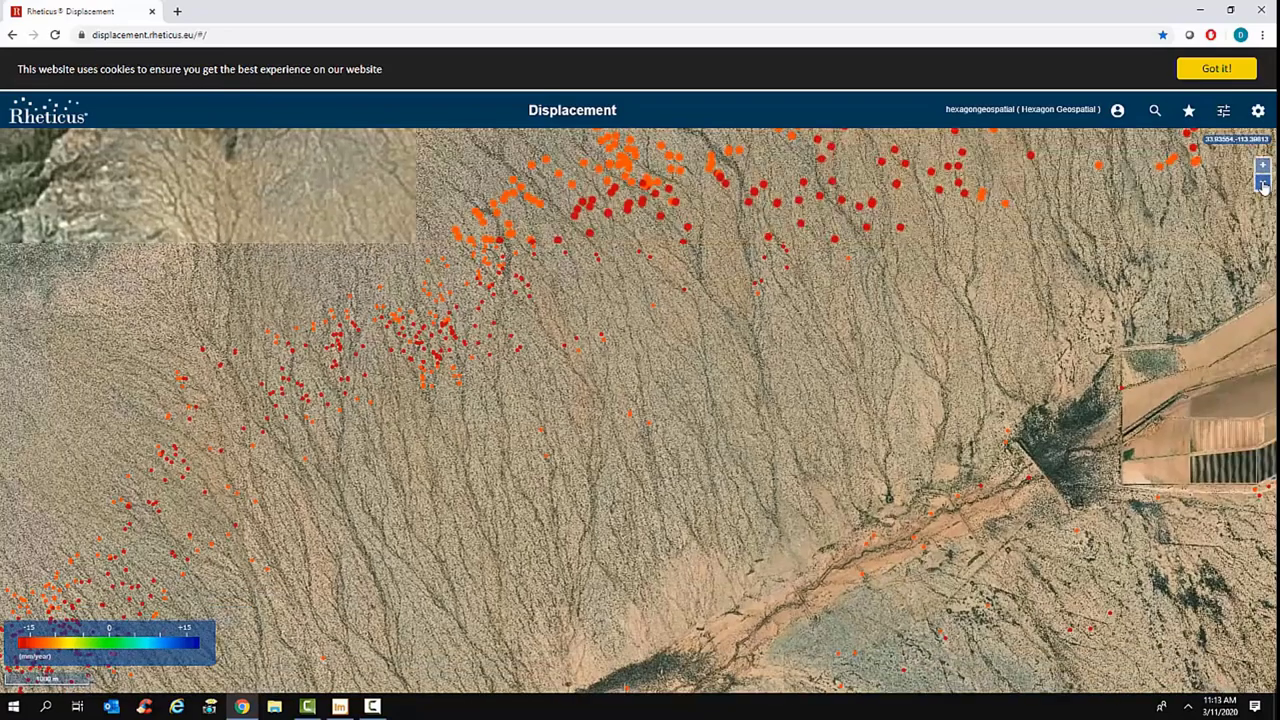
click(1262, 183)
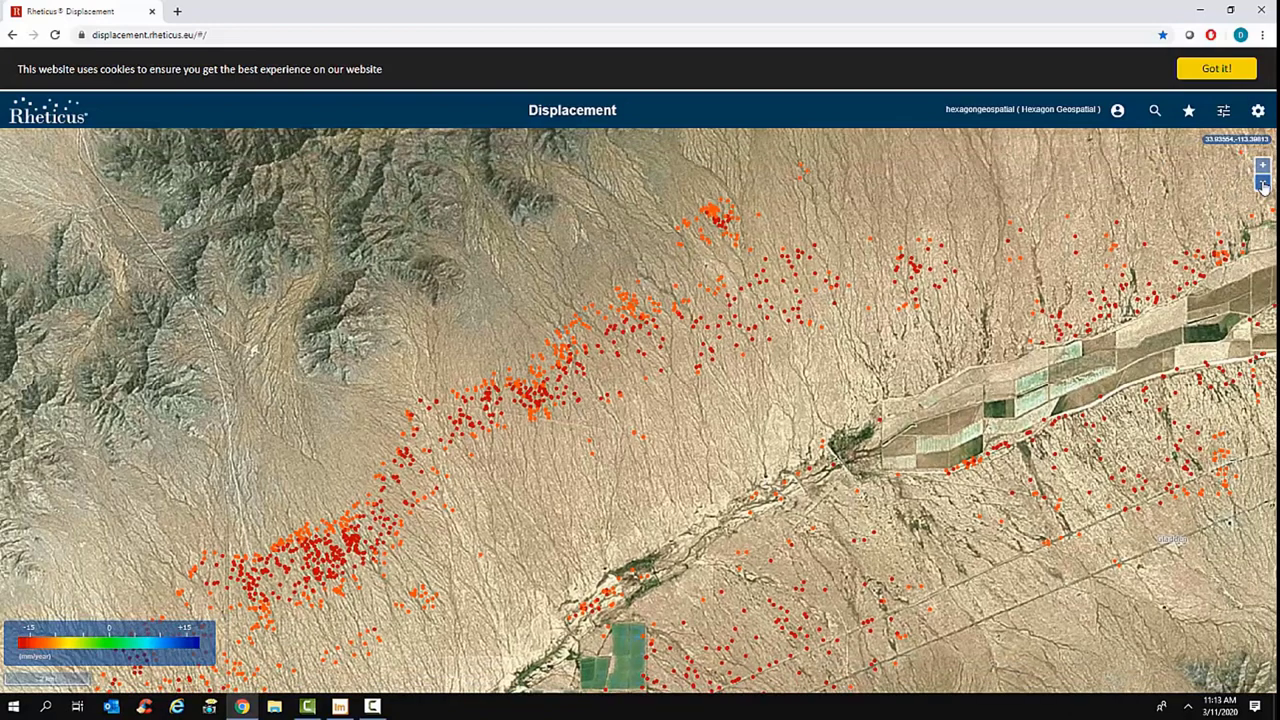